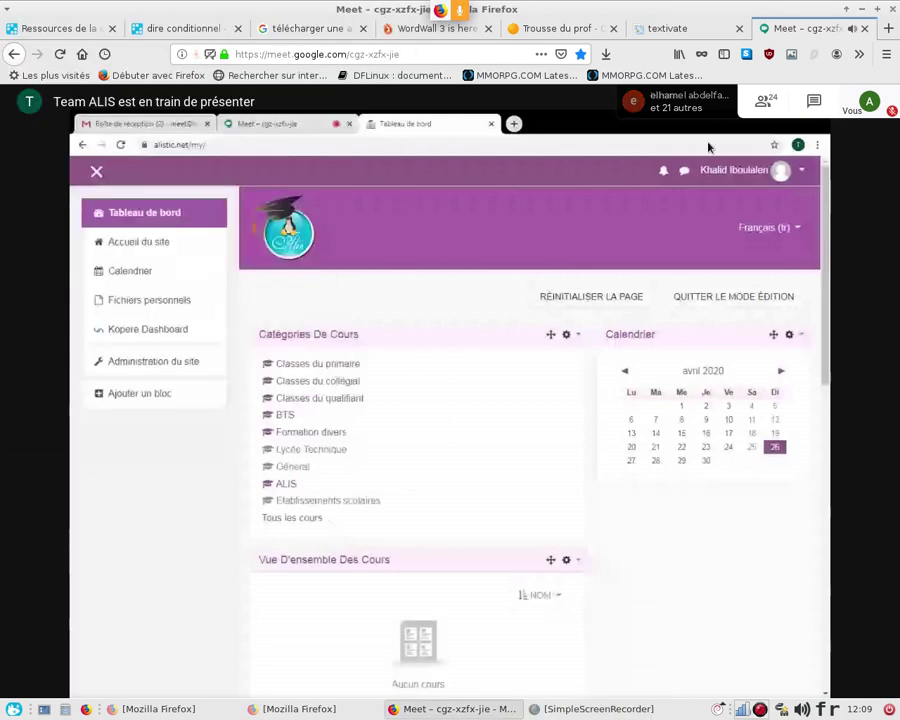
Look up the live session recording of 2020-04-26 in the home folder using the Files application, and close the file window
click(13, 709)
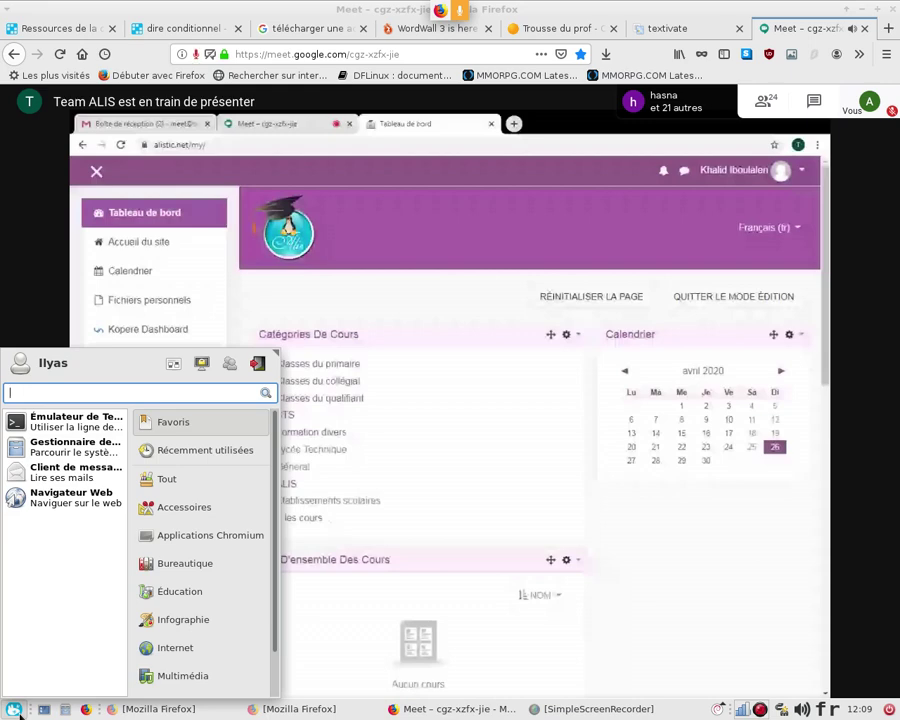
text(files)
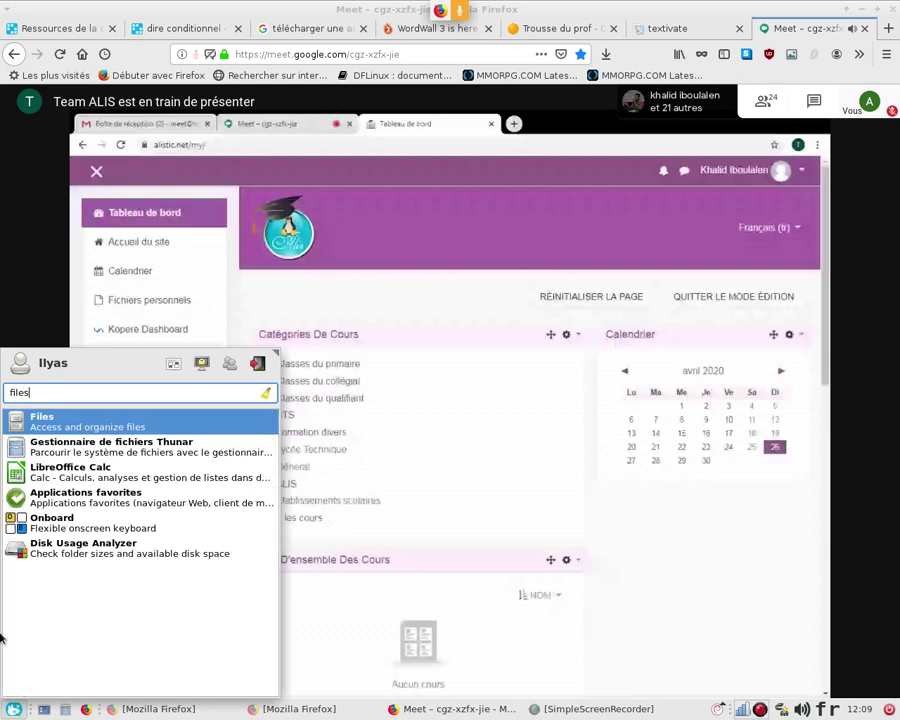
click(100, 426)
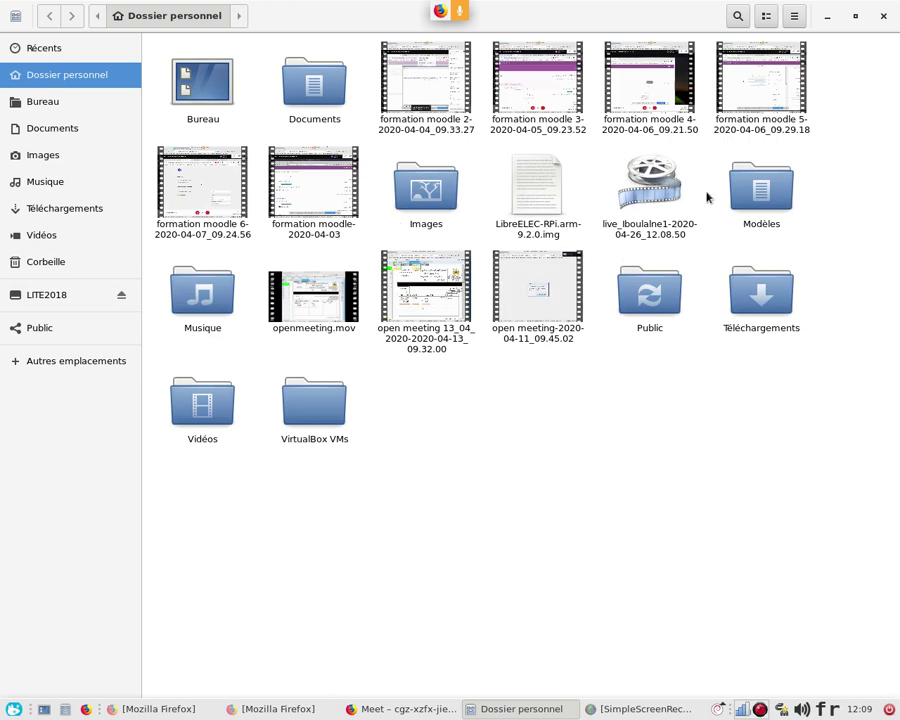
click(653, 190)
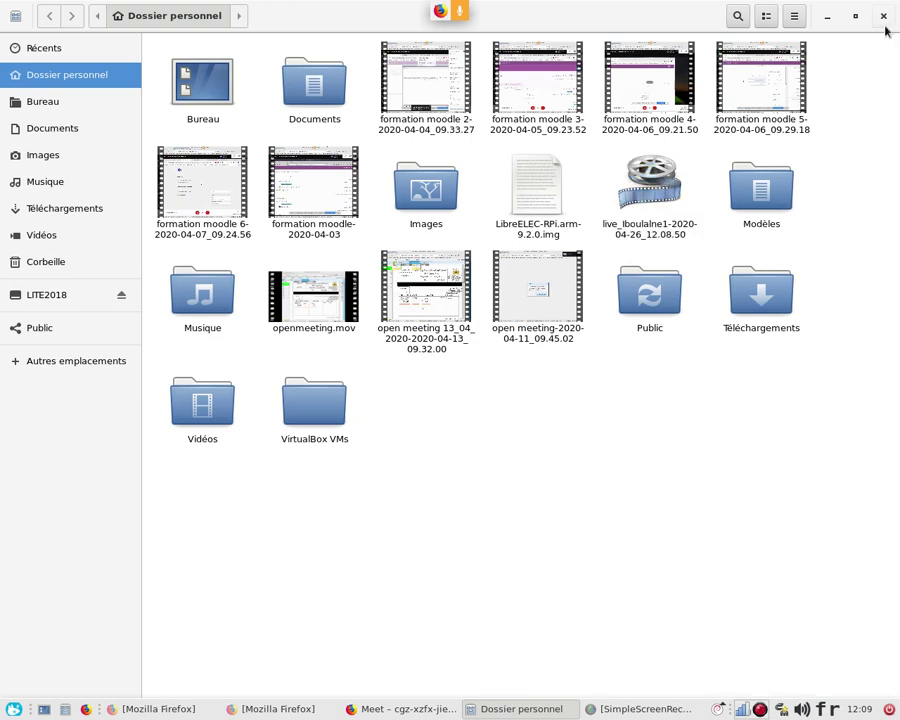
click(884, 22)
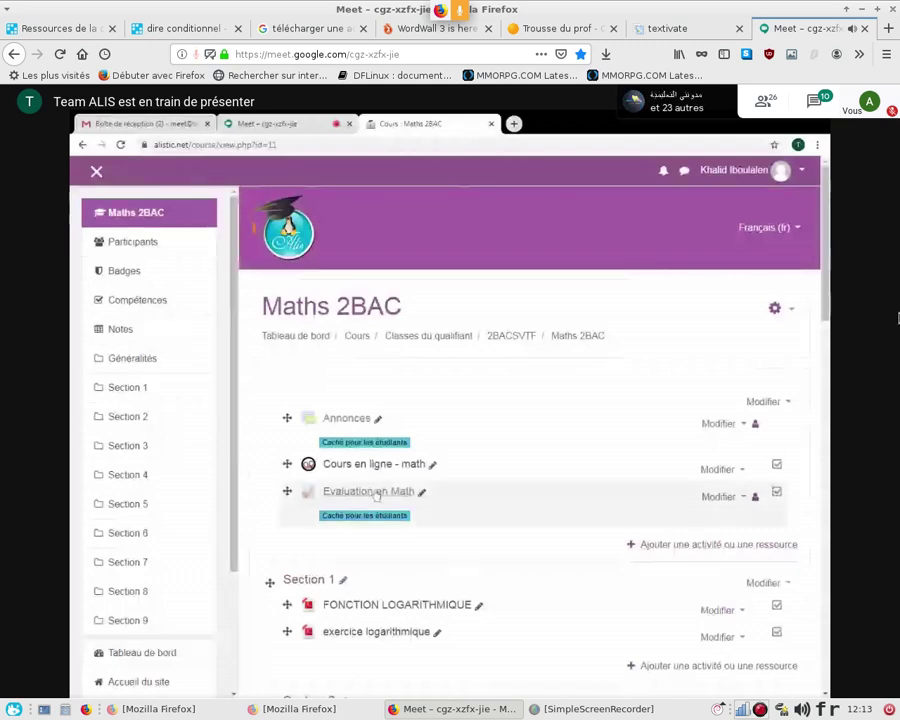
Lower the system's audio output volume to 80%
click(803, 712)
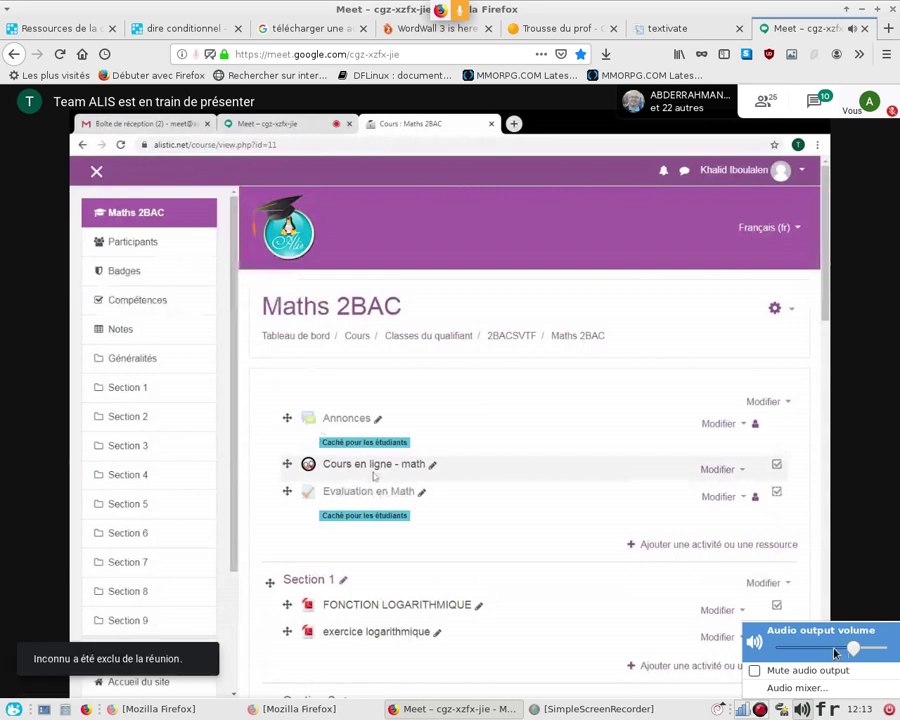
click(835, 650)
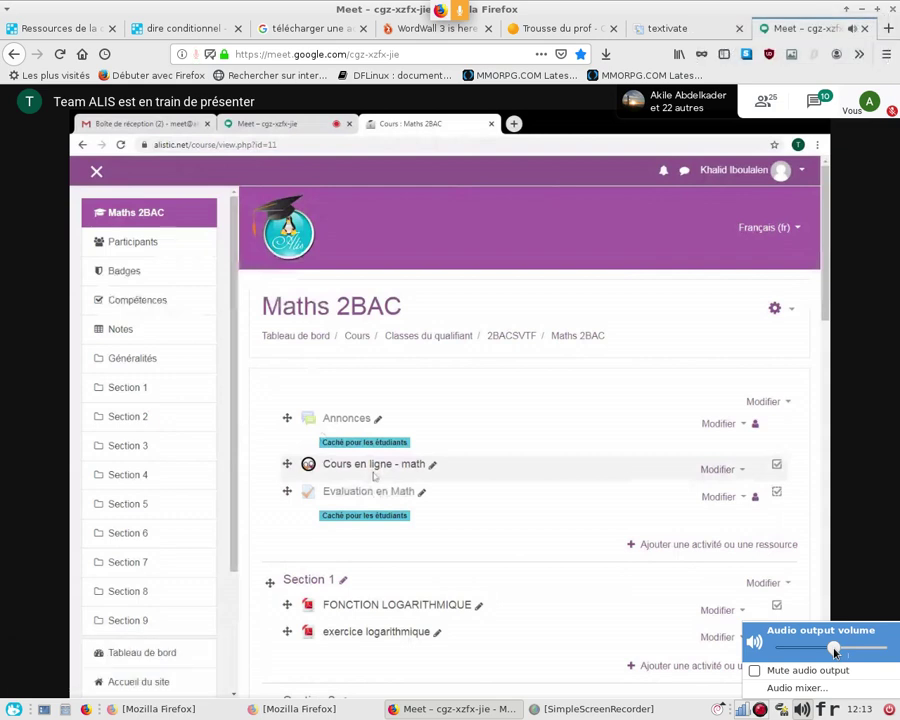
click(883, 566)
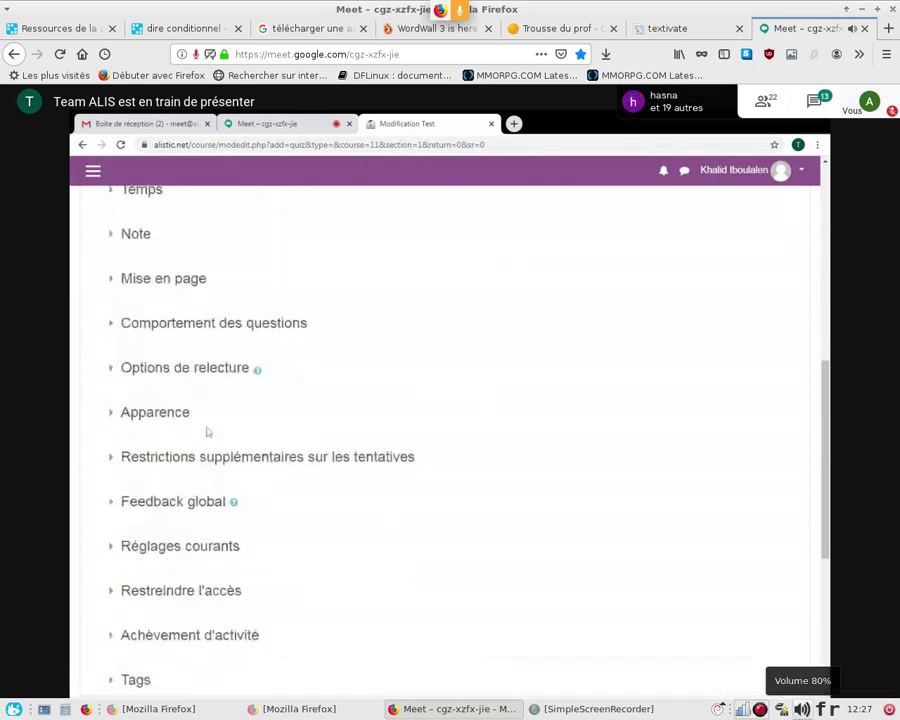
Reduce the audio output volume a little further
click(804, 710)
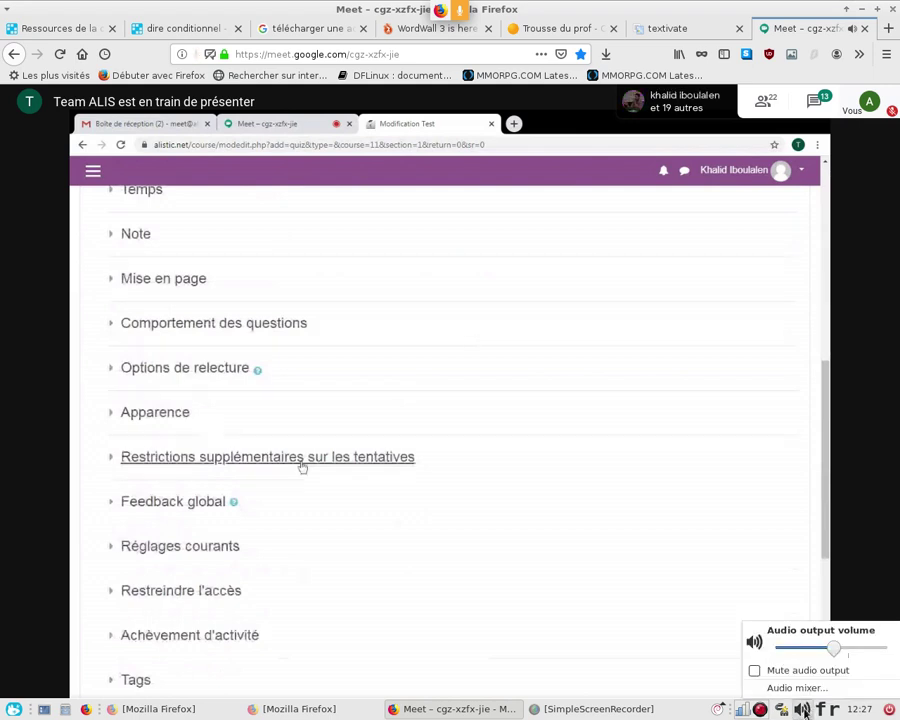
click(819, 650)
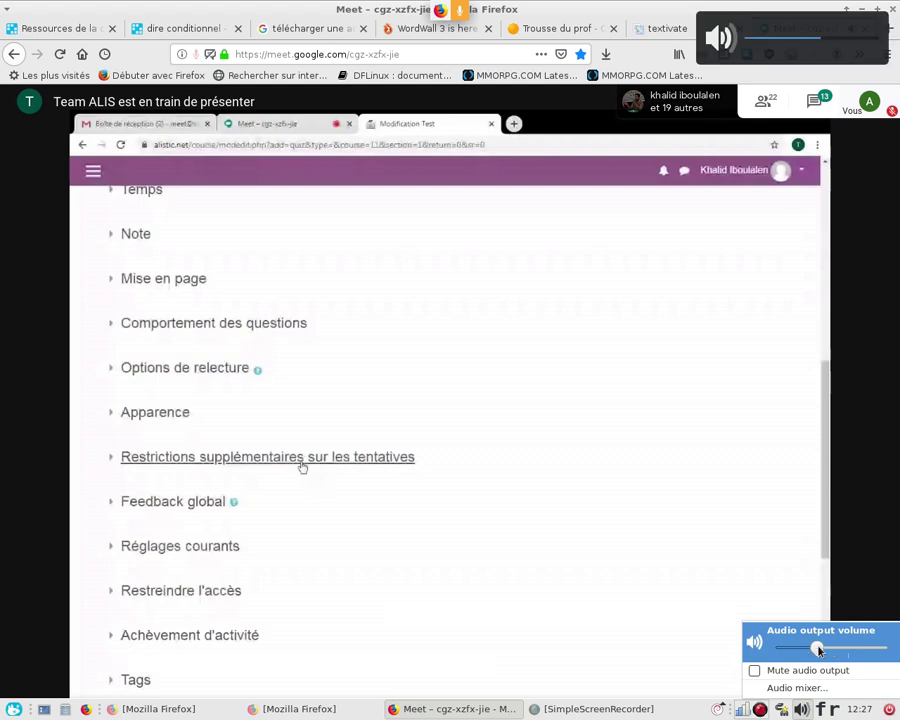
click(868, 504)
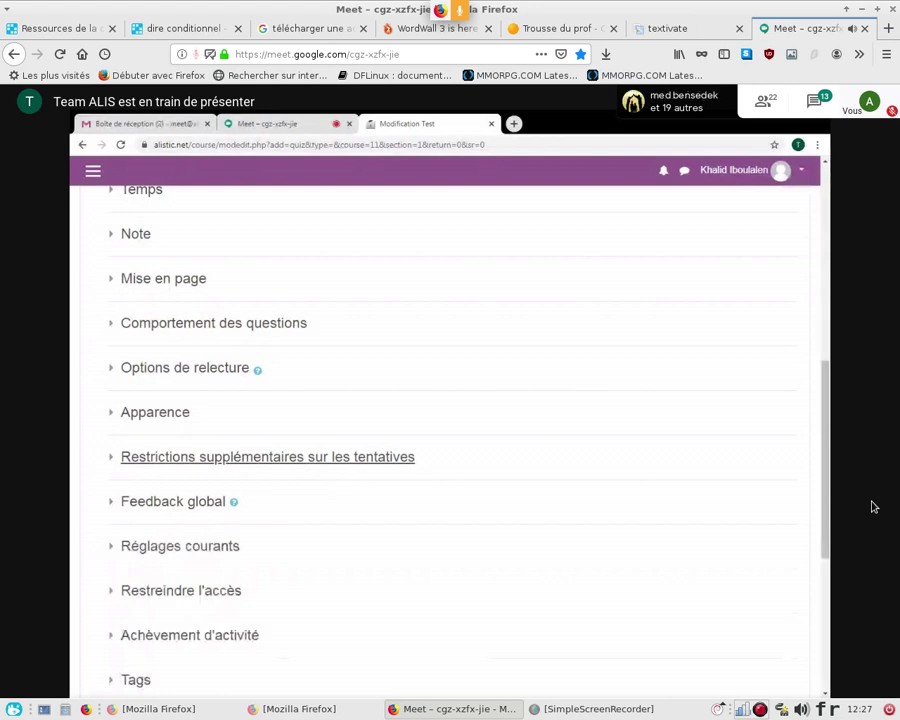
Raise the audio output volume slightly and try to open the meeting chat
click(801, 709)
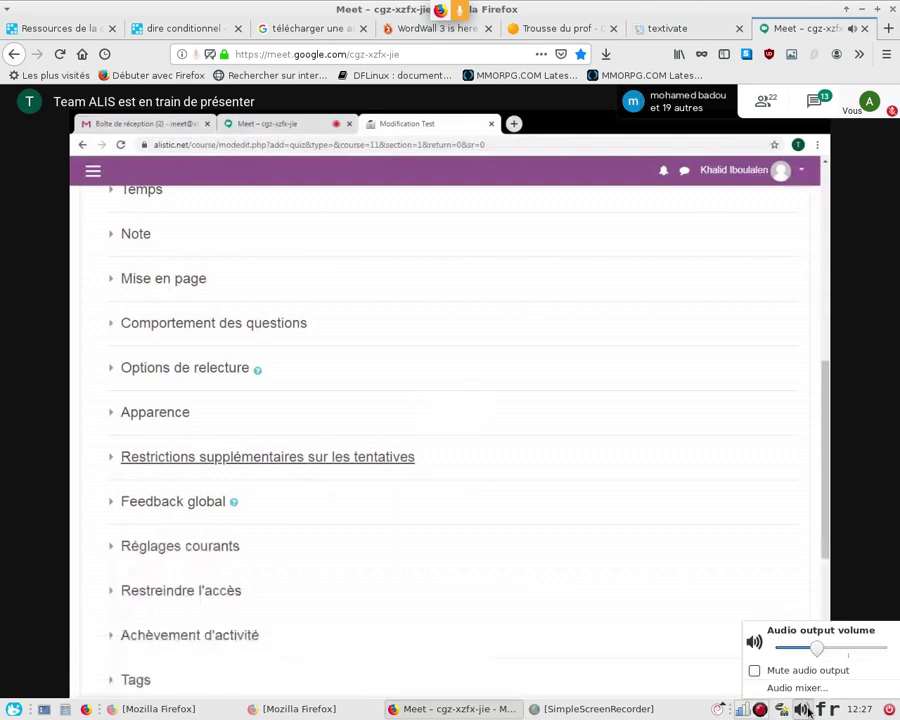
click(837, 648)
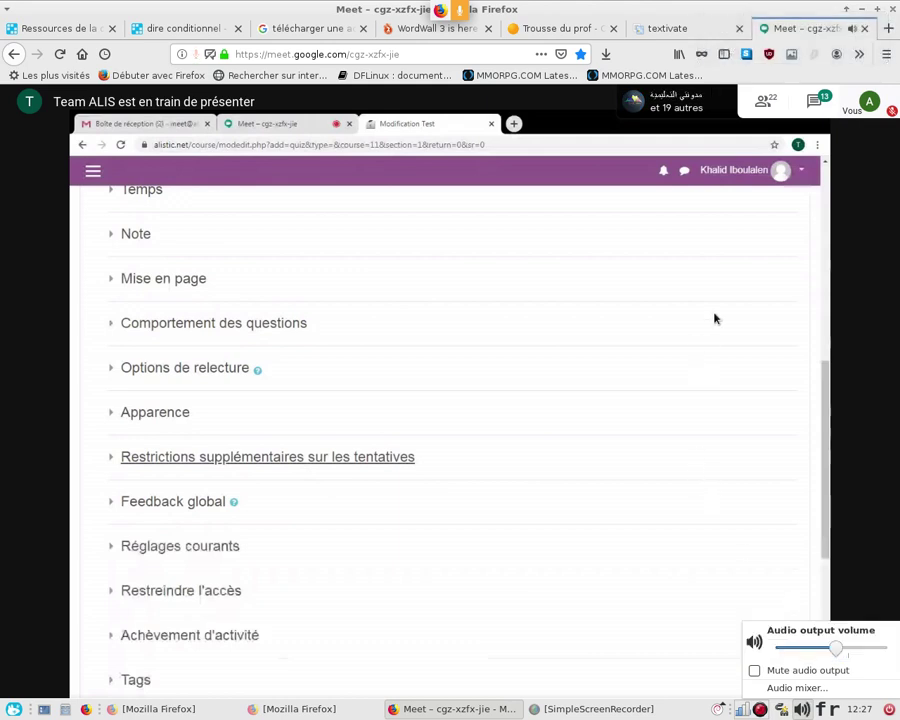
click(818, 105)
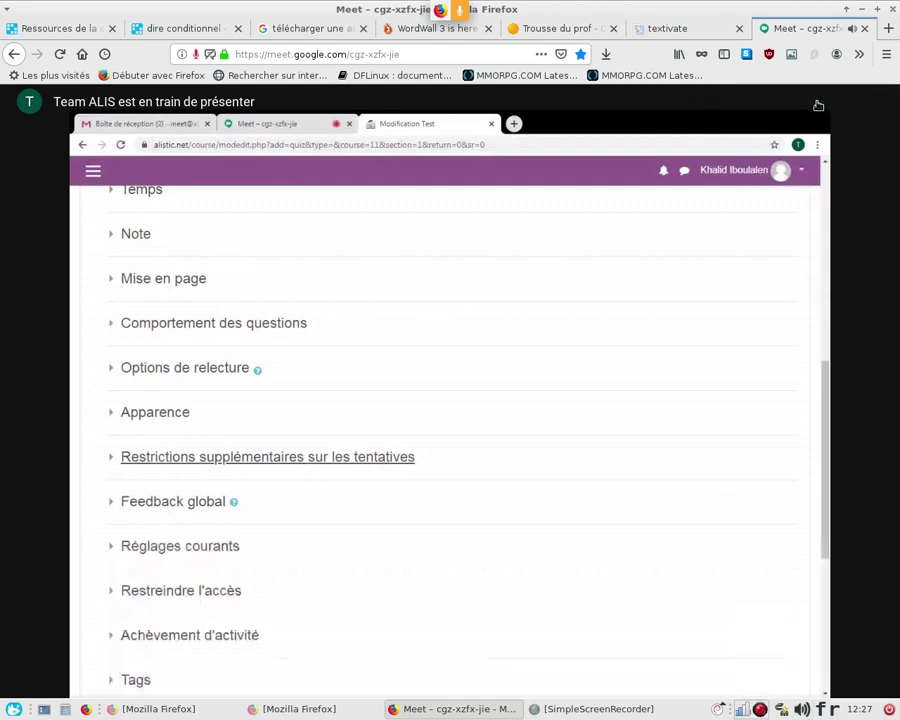
click(818, 105)
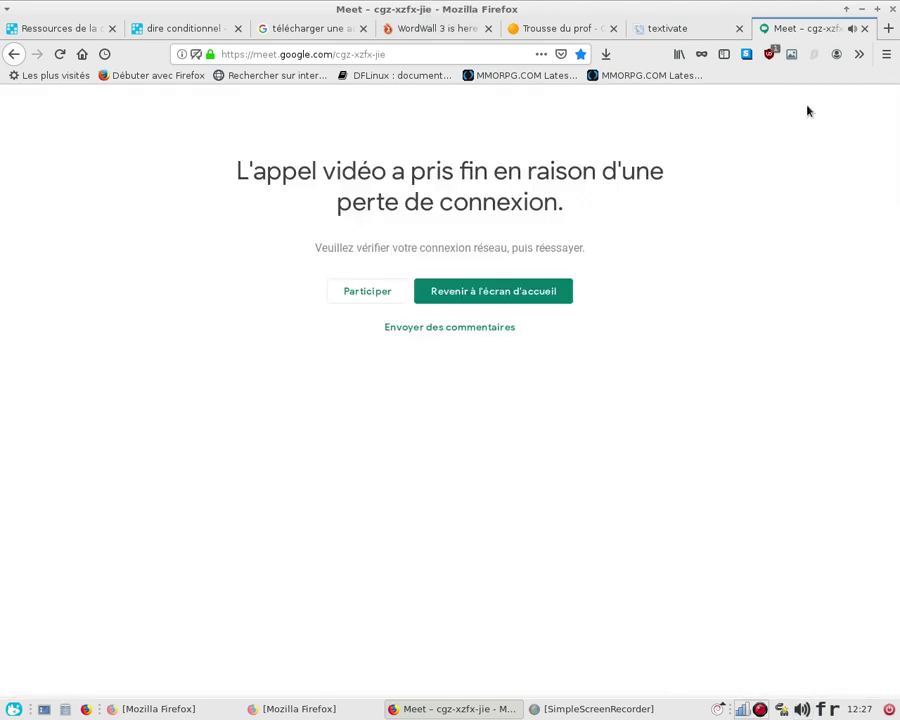
Rejoin the video meeting with microphone access allowed, the participant's name filled in and the microphone muted
click(363, 292)
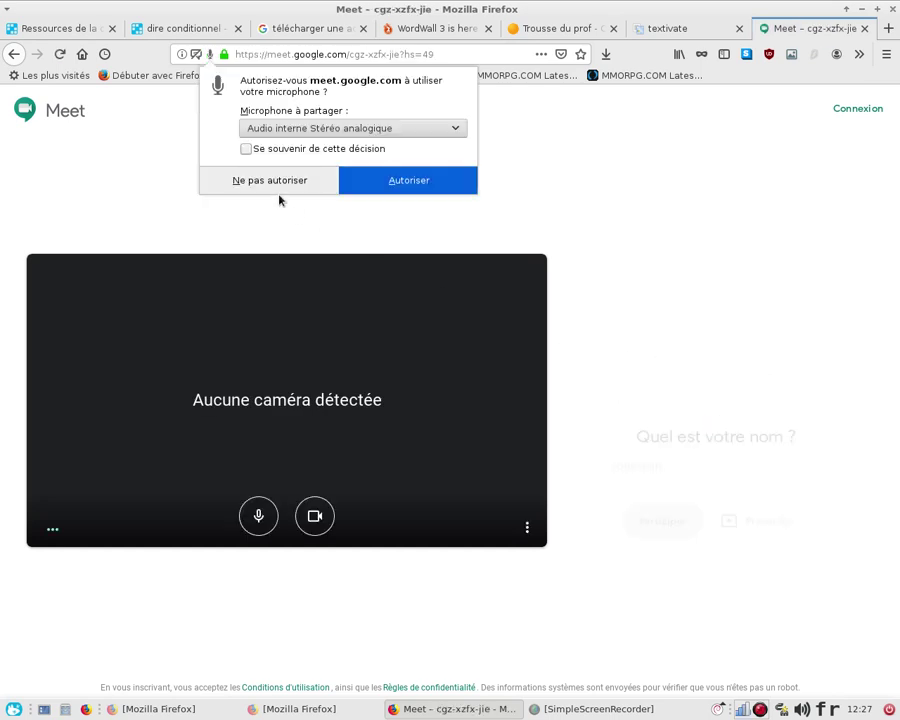
click(405, 177)
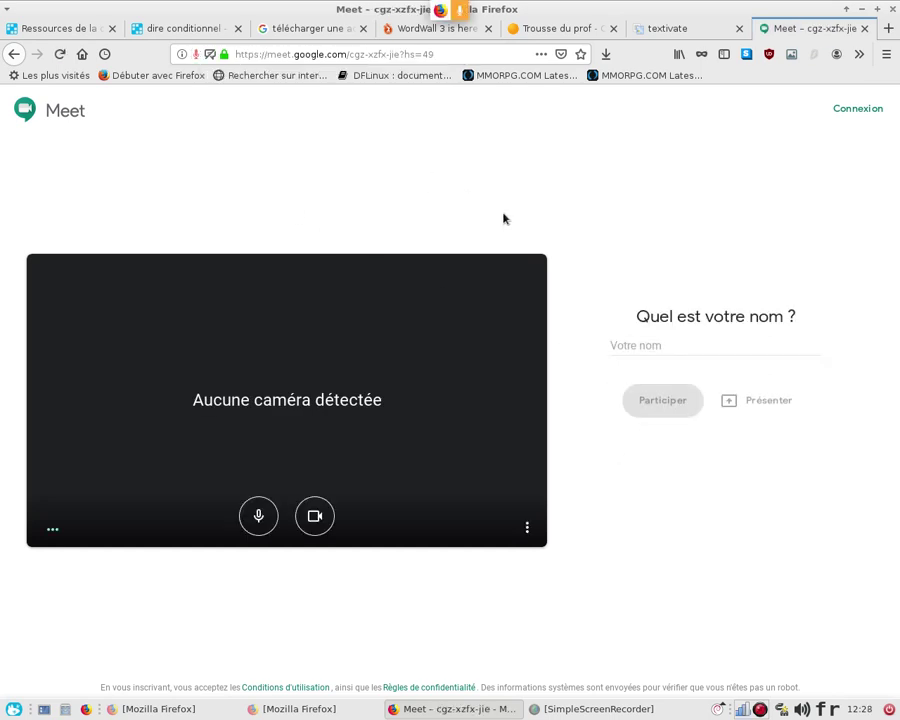
click(624, 349)
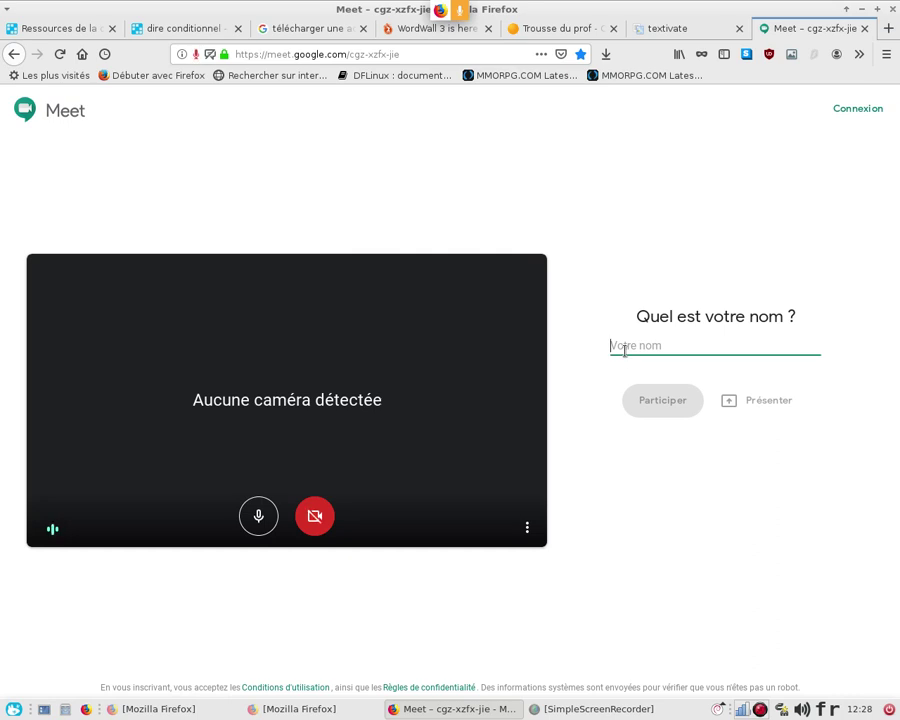
text(Ahme)
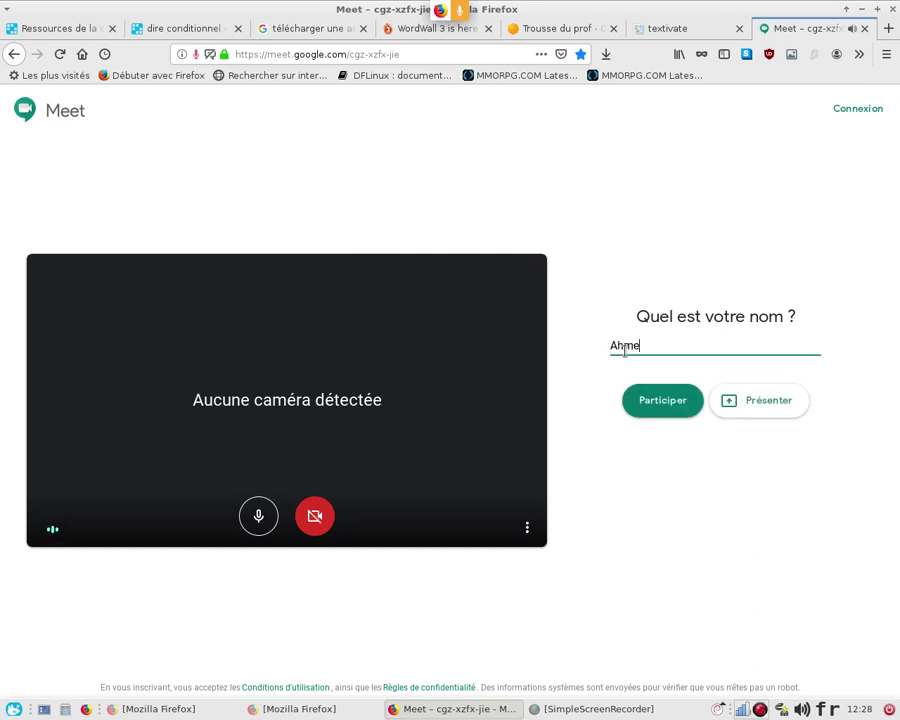
text(d HAI)
click(258, 517)
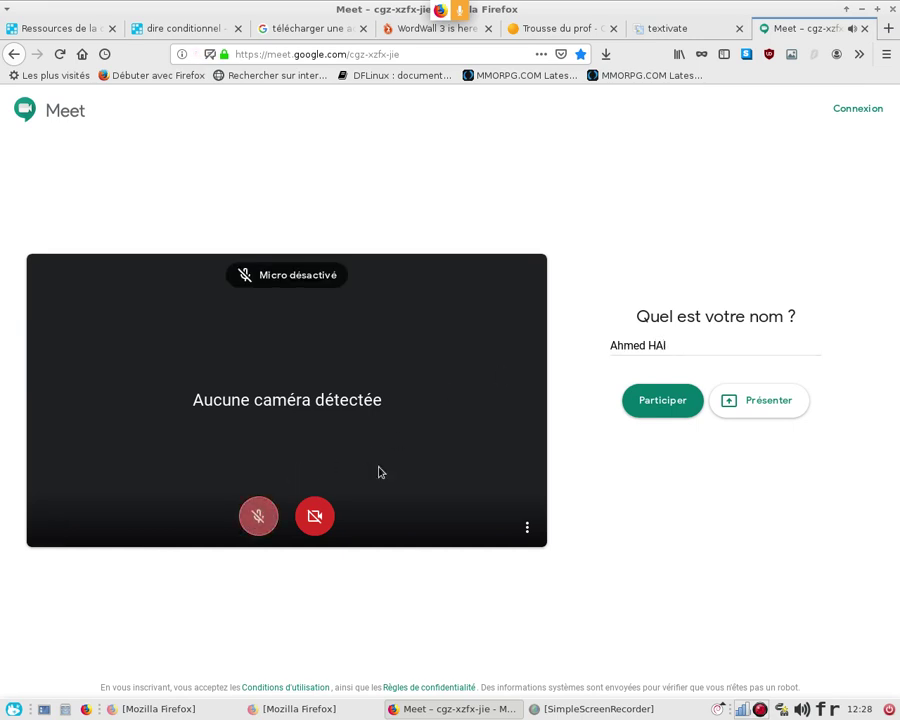
click(658, 402)
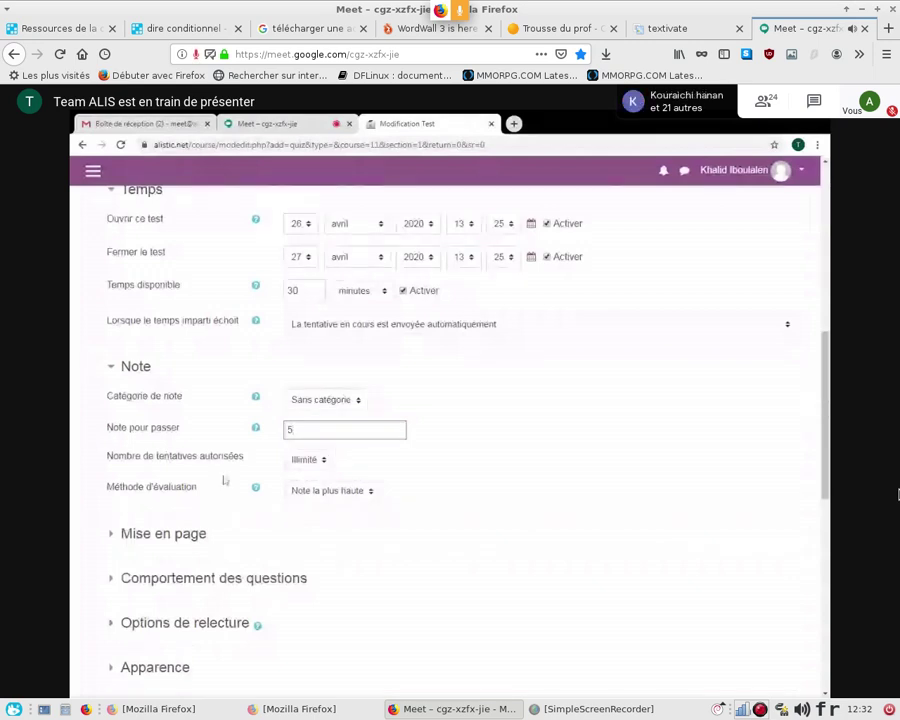
click(325, 463)
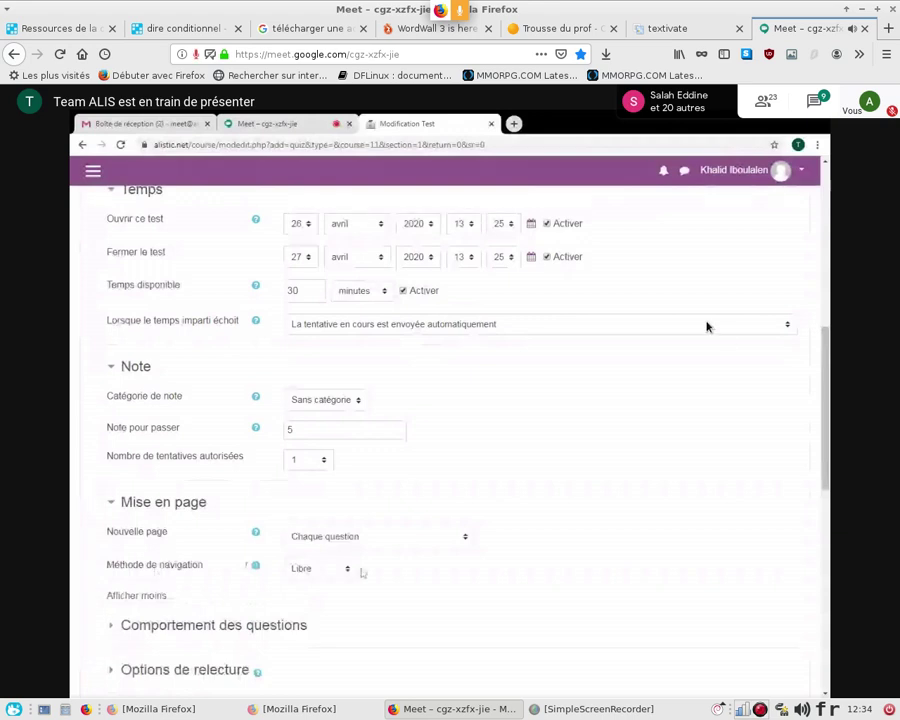
Close the "télécharger une…" browser tab and show the meeting in full screen
click(362, 30)
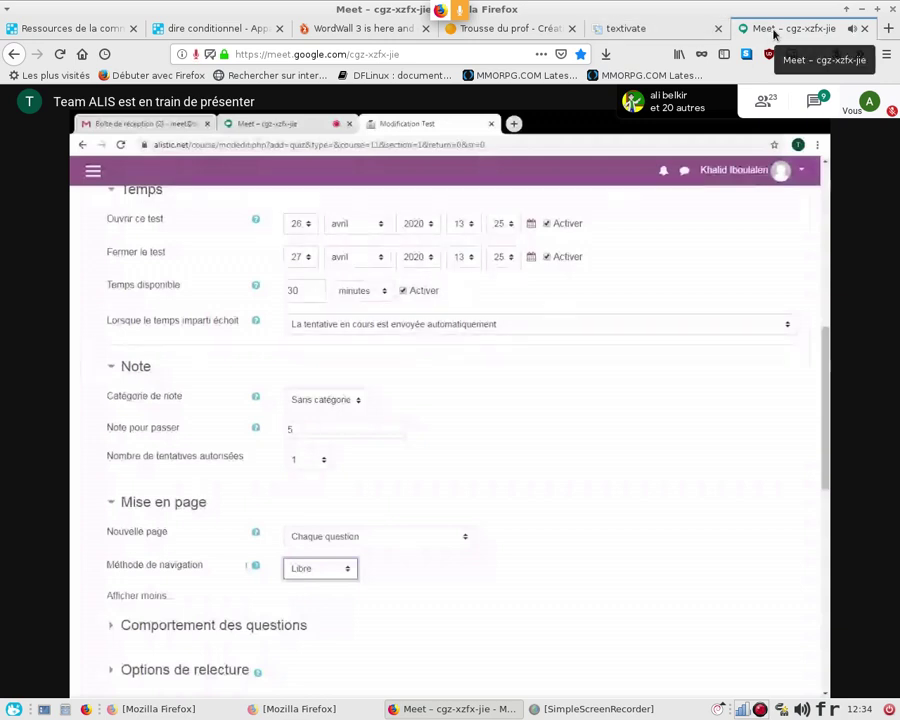
mouse_move(368, 92)
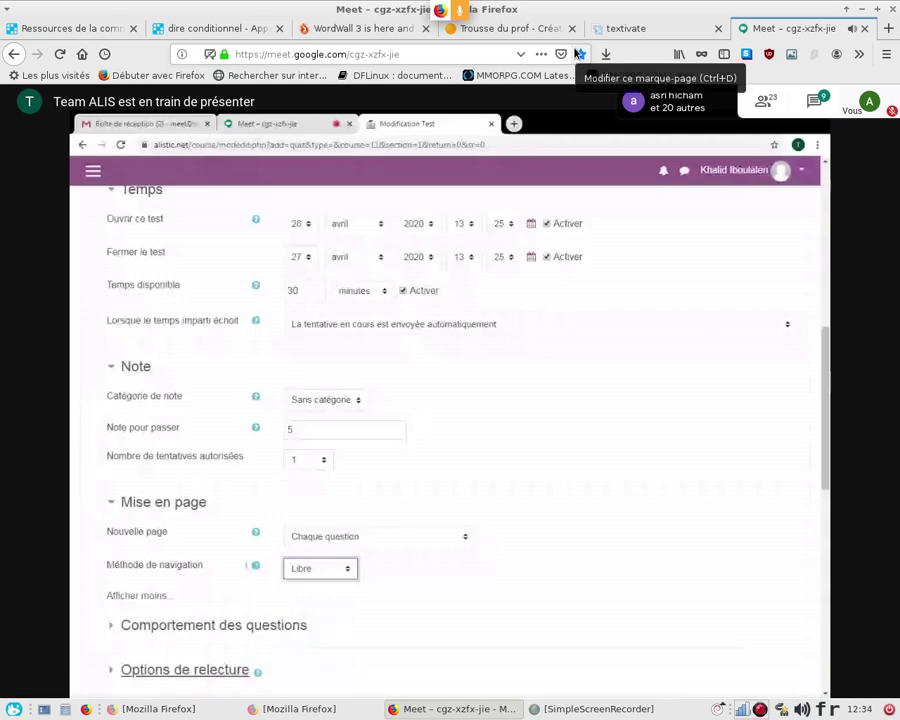
key(F11)
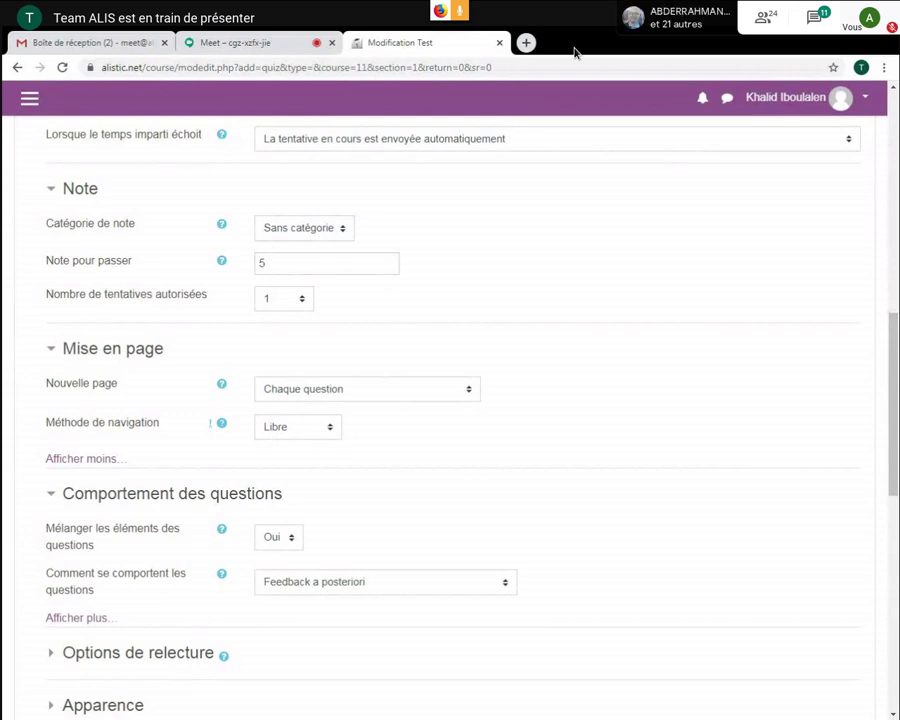
click(293, 539)
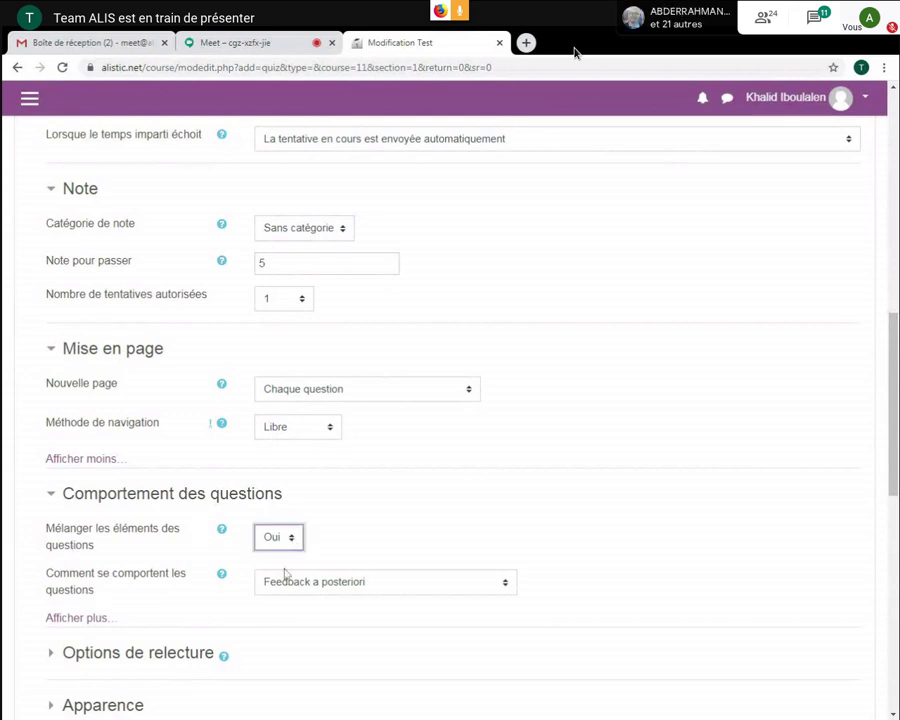
click(430, 614)
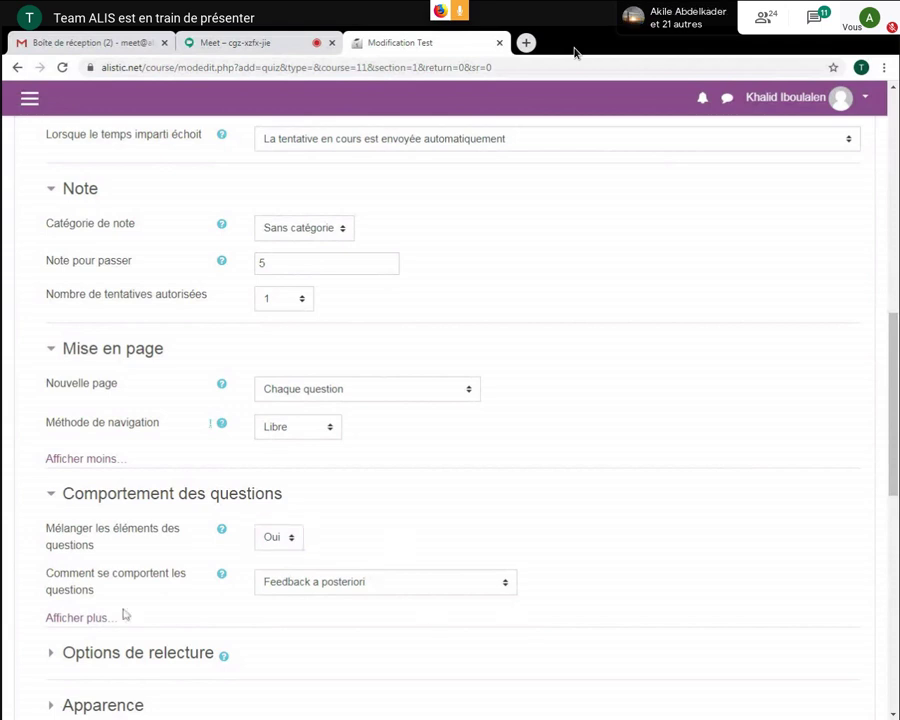
click(80, 619)
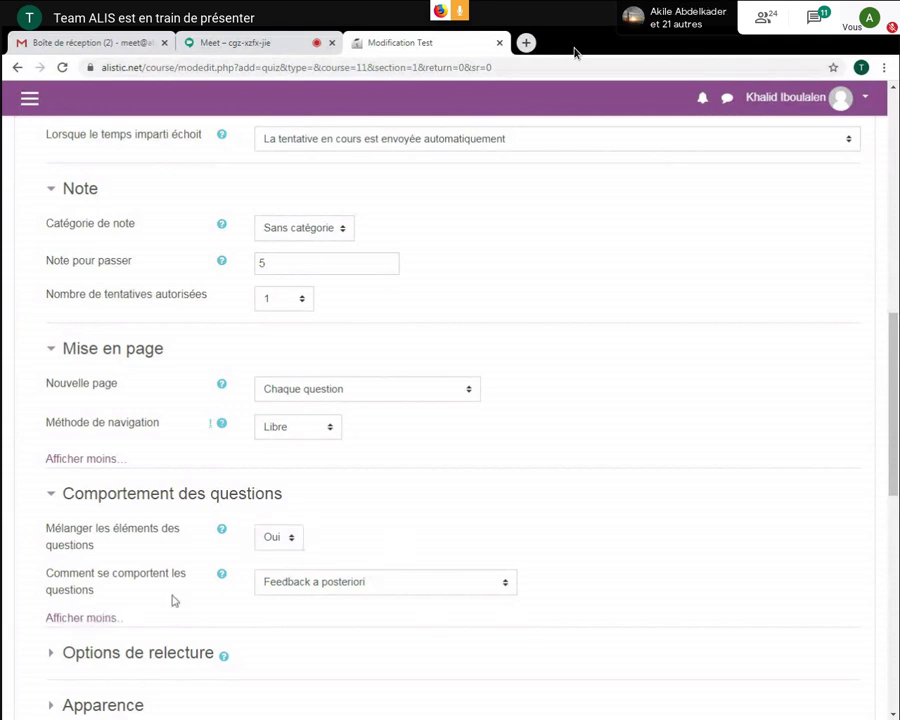
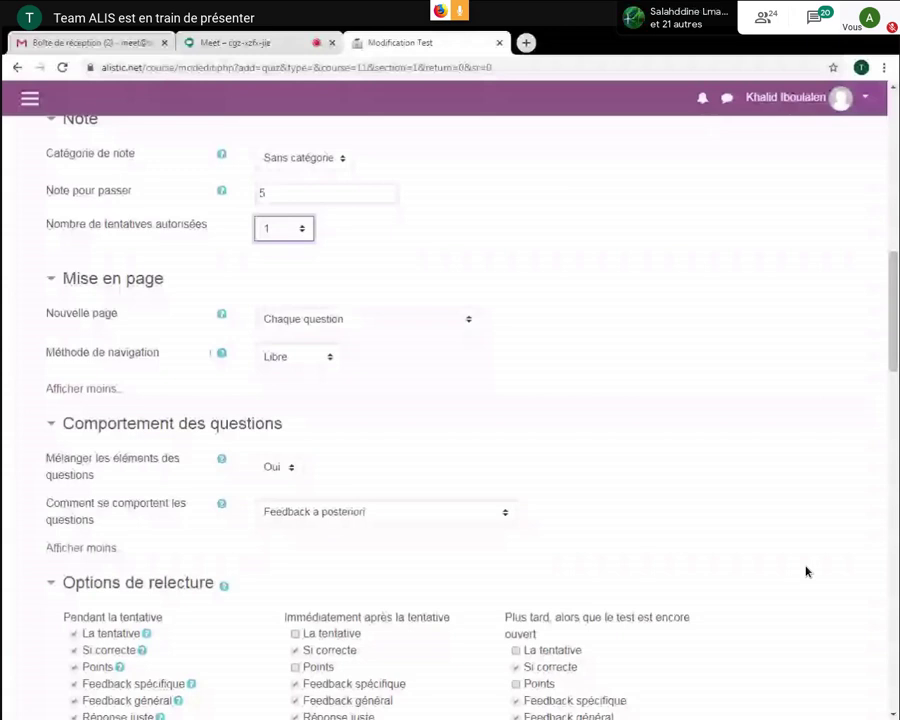
Raise the audio volume and view the list of meeting participants
key(XF86AudioRaiseVolume)
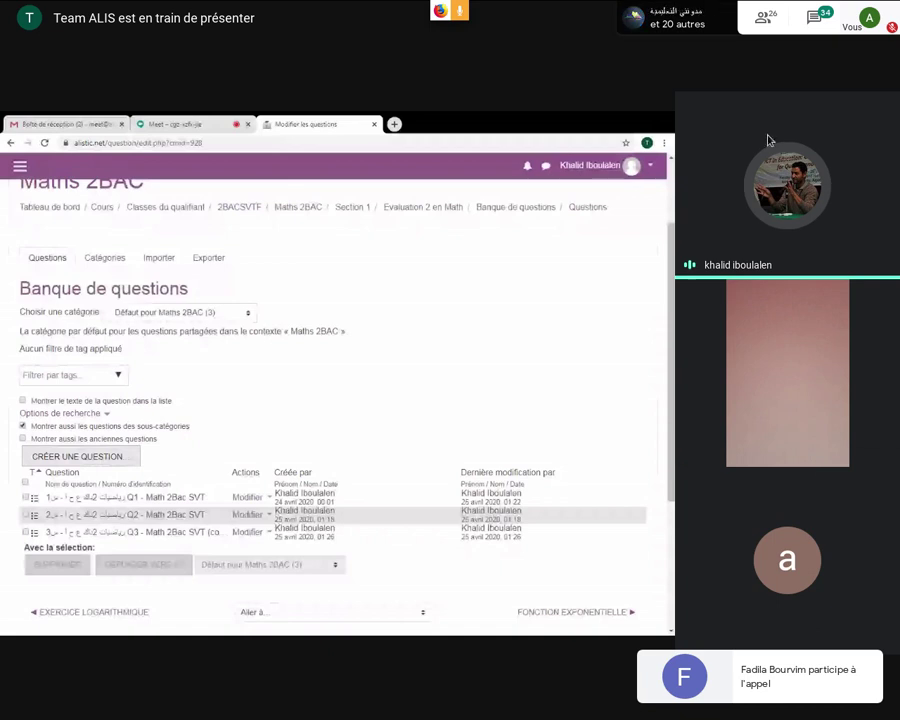
click(757, 14)
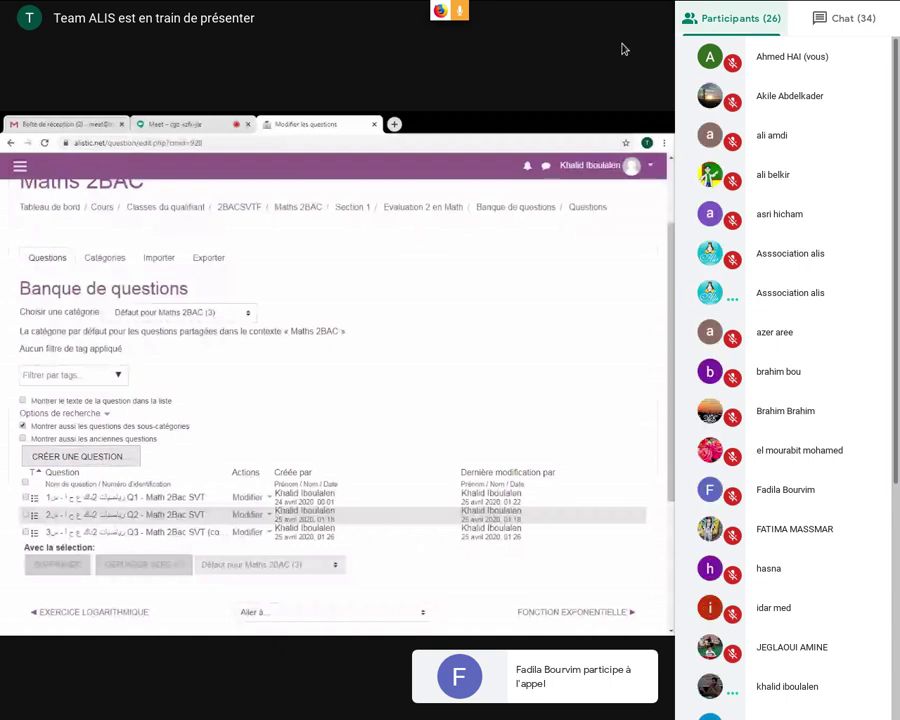
click(712, 27)
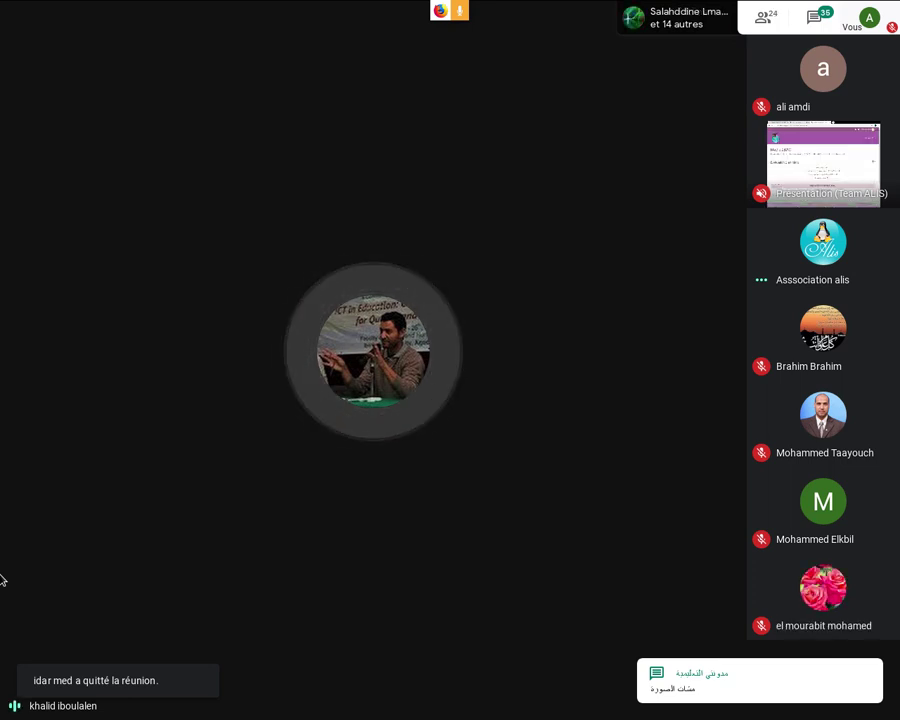
mouse_move(796, 193)
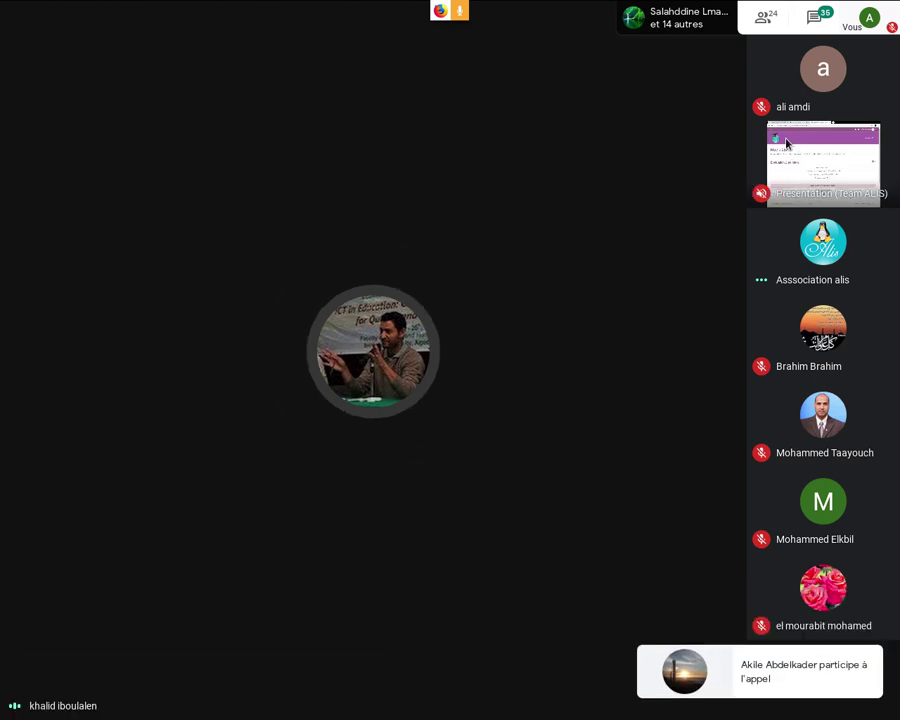
mouse_move(784, 146)
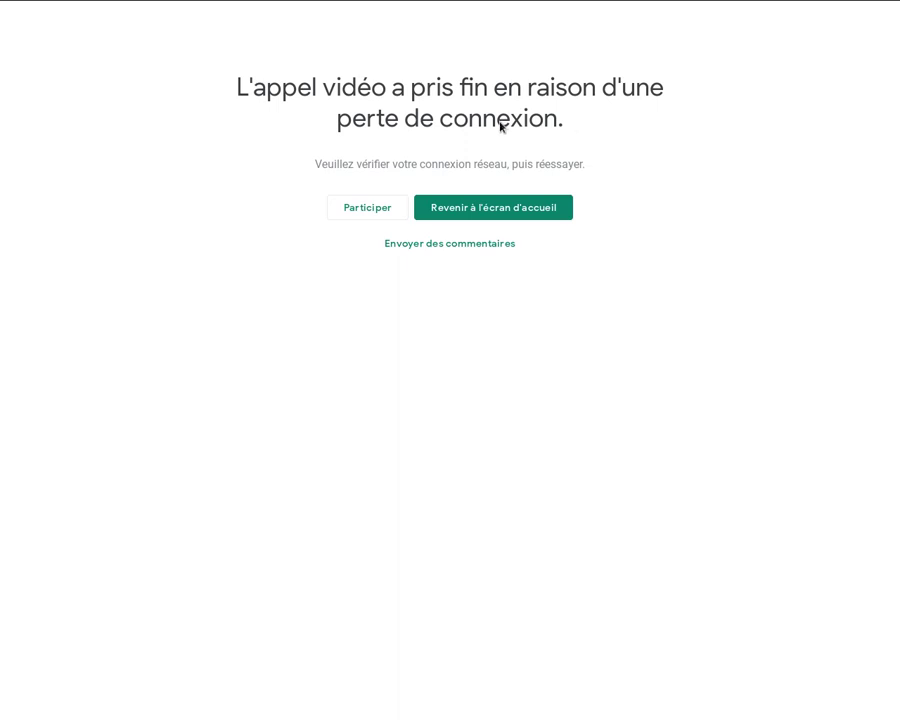
Rejoin the disconnected video meeting with the participant's name, microphone access allowed and the microphone muted, and check the participants
click(372, 210)
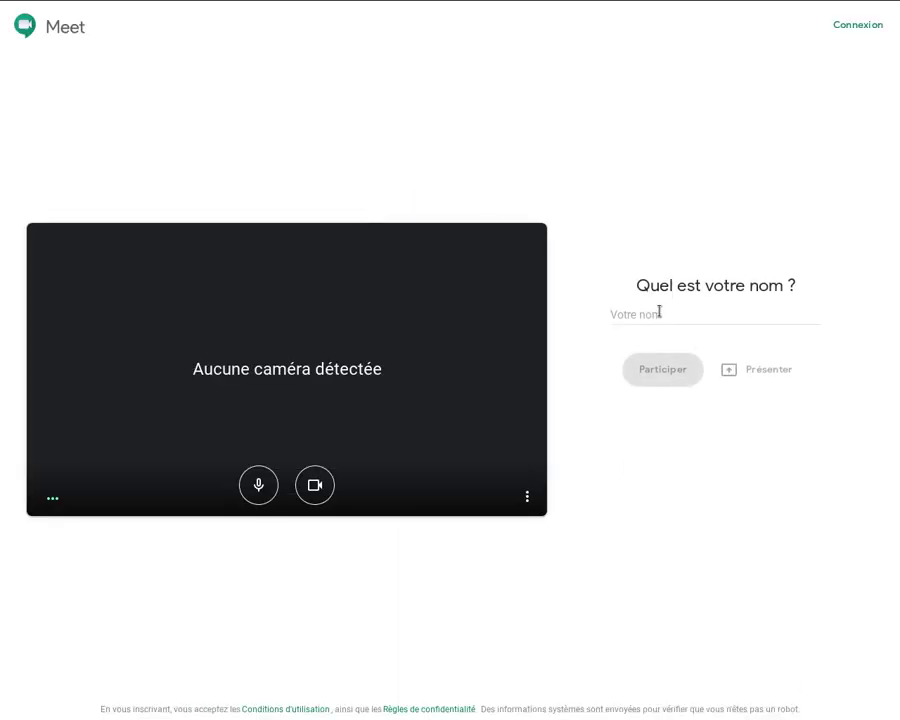
click(660, 311)
text(Ahmed )
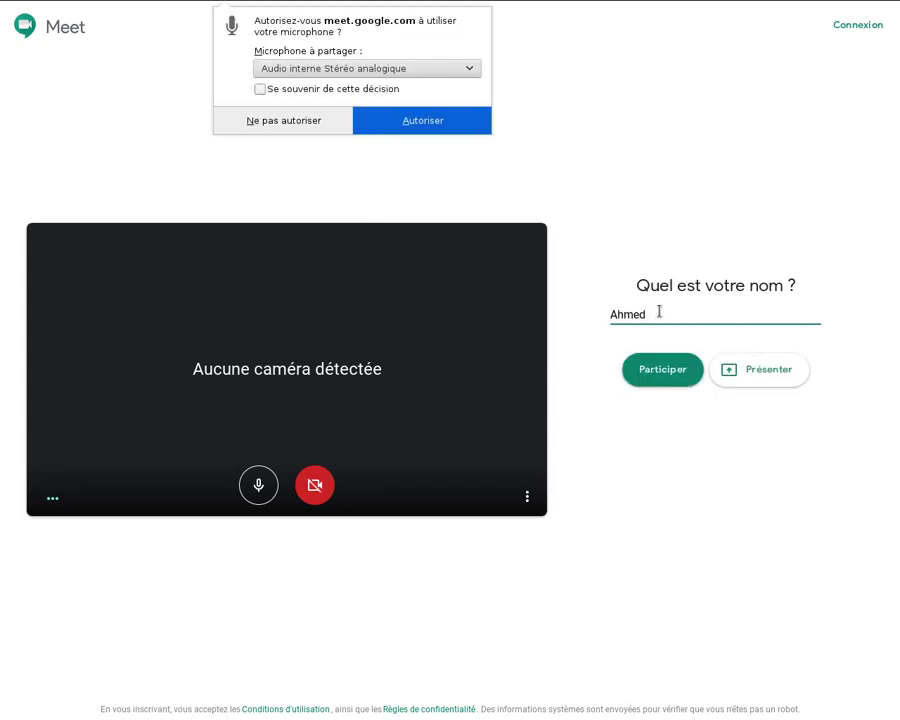
text(HaI)
click(434, 117)
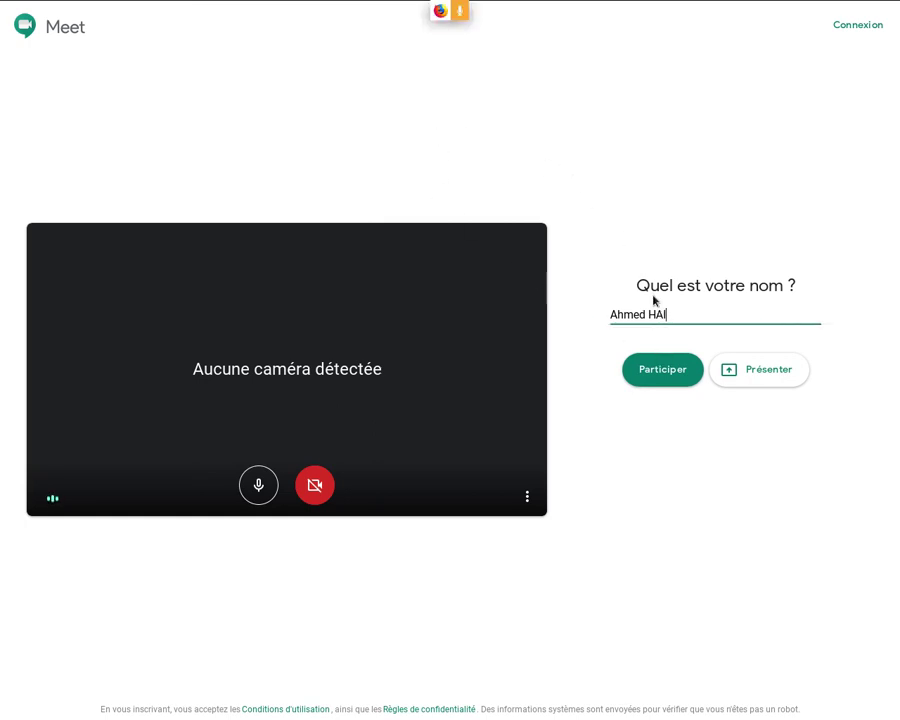
click(665, 368)
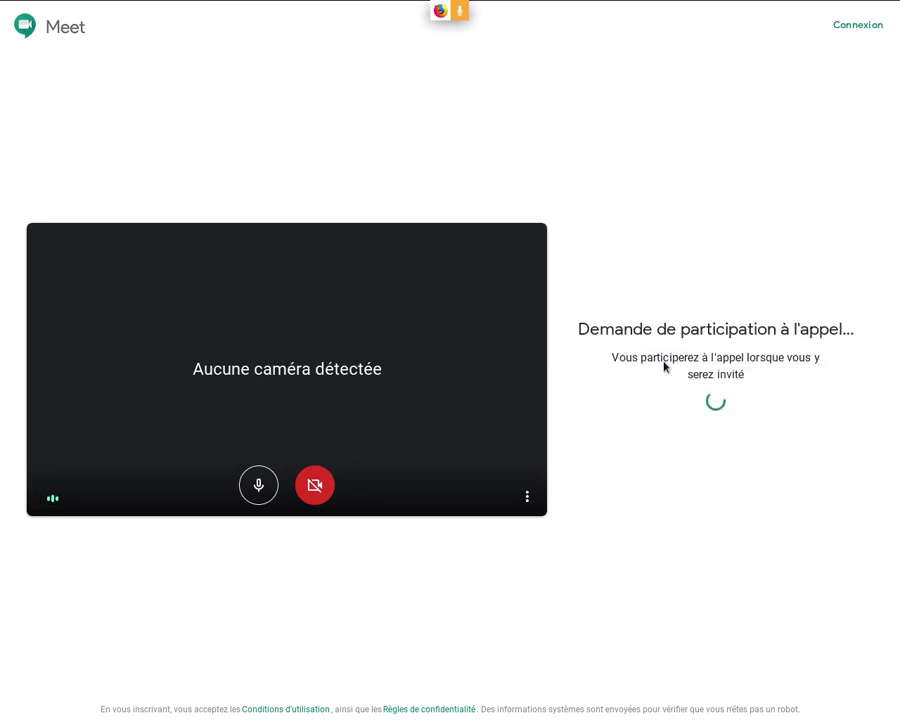
click(262, 482)
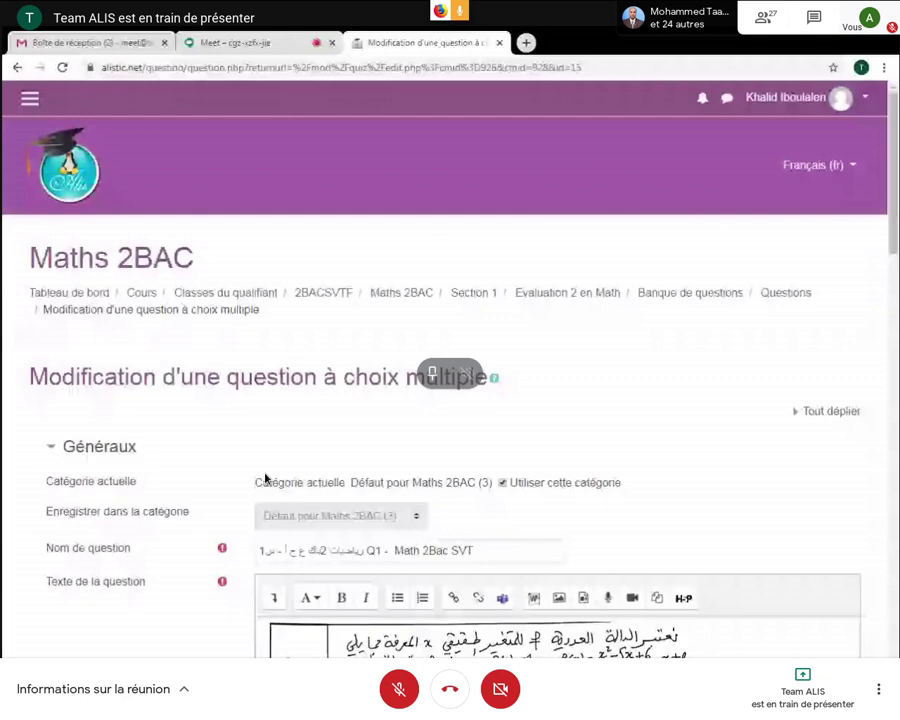
click(763, 17)
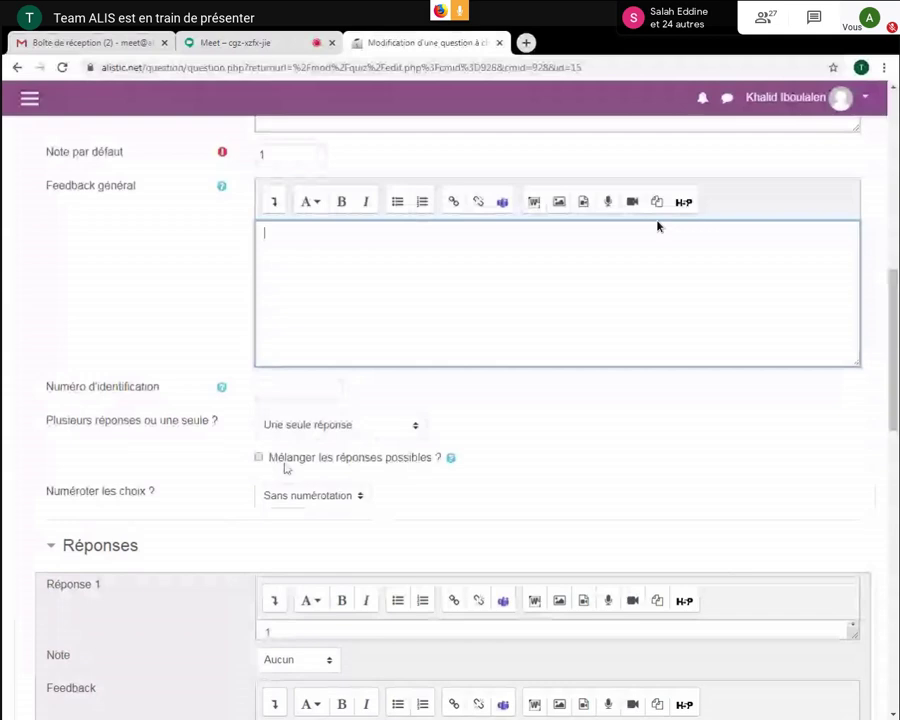
Turn on shuffling of the possible answers for the multiple-choice question and turn it off again
click(285, 462)
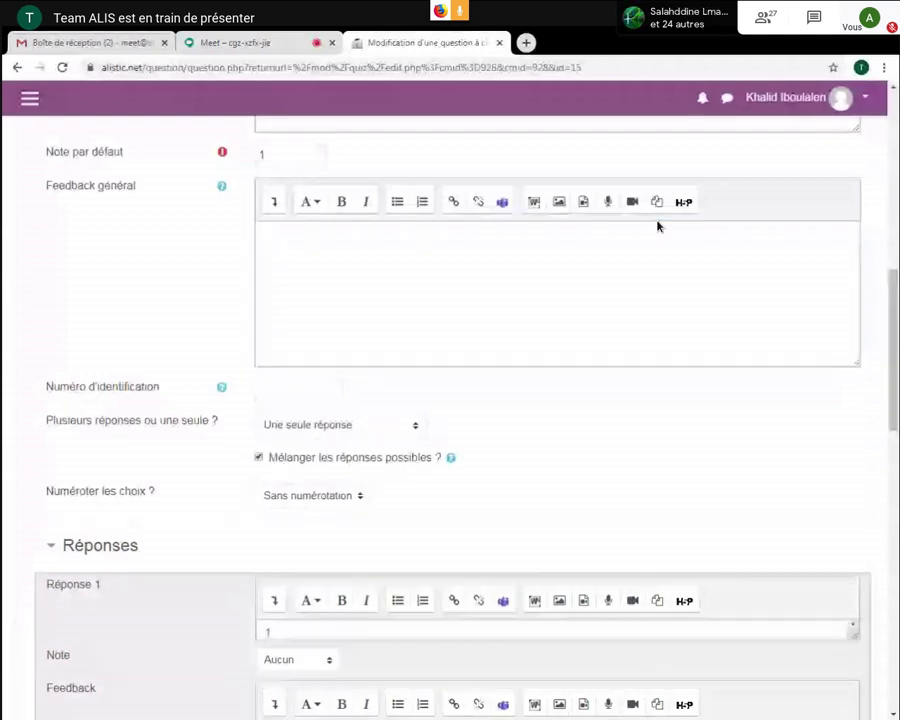
click(259, 457)
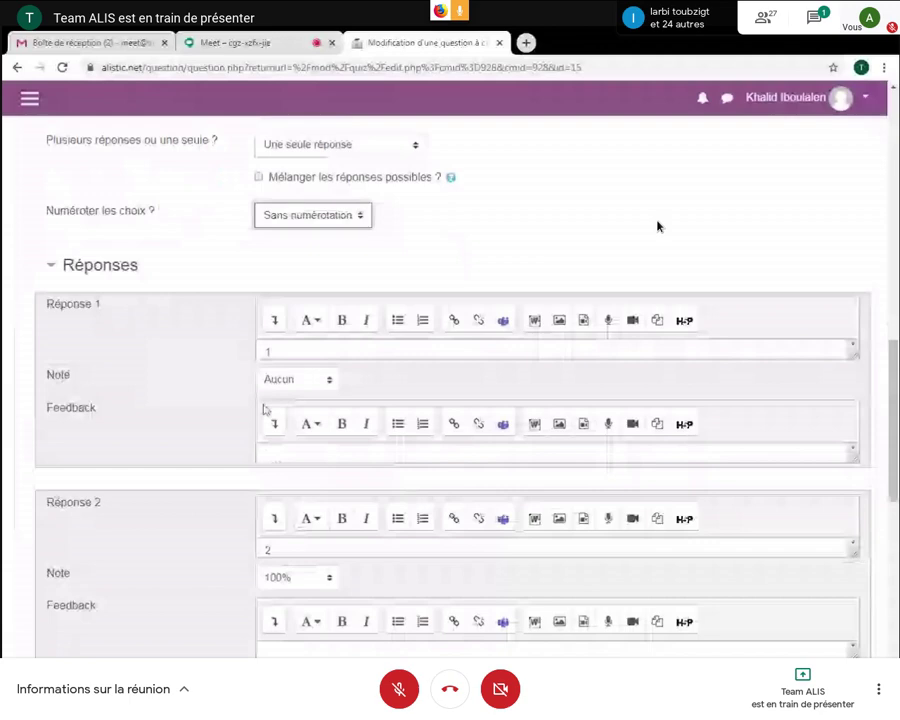
Look through the list of meeting participants and close it
click(771, 24)
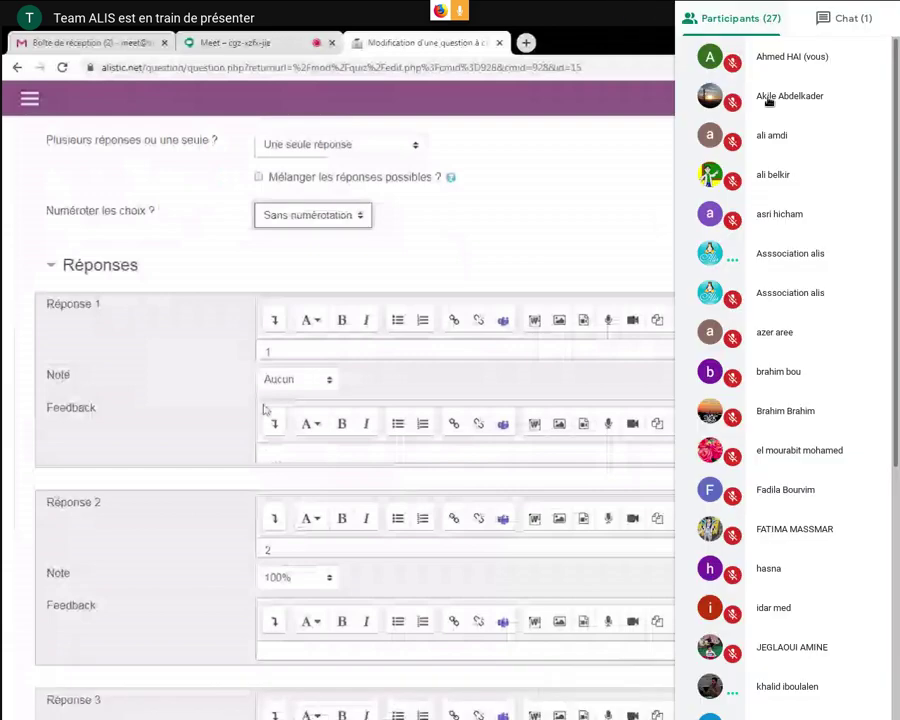
drag(895, 206, 897, 354)
scroll(898, 354, up, 5)
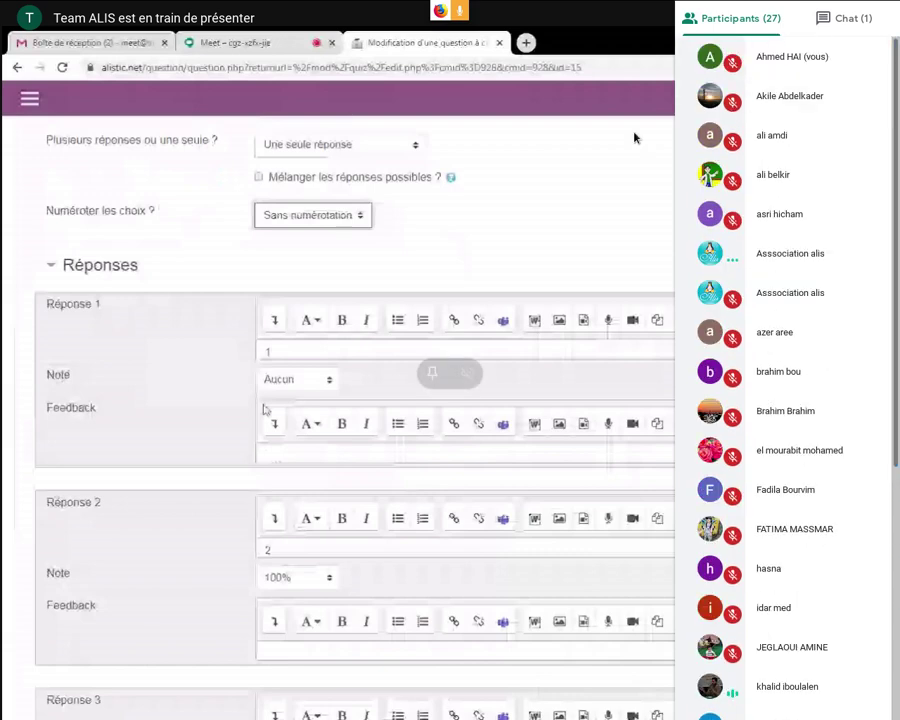
click(837, 12)
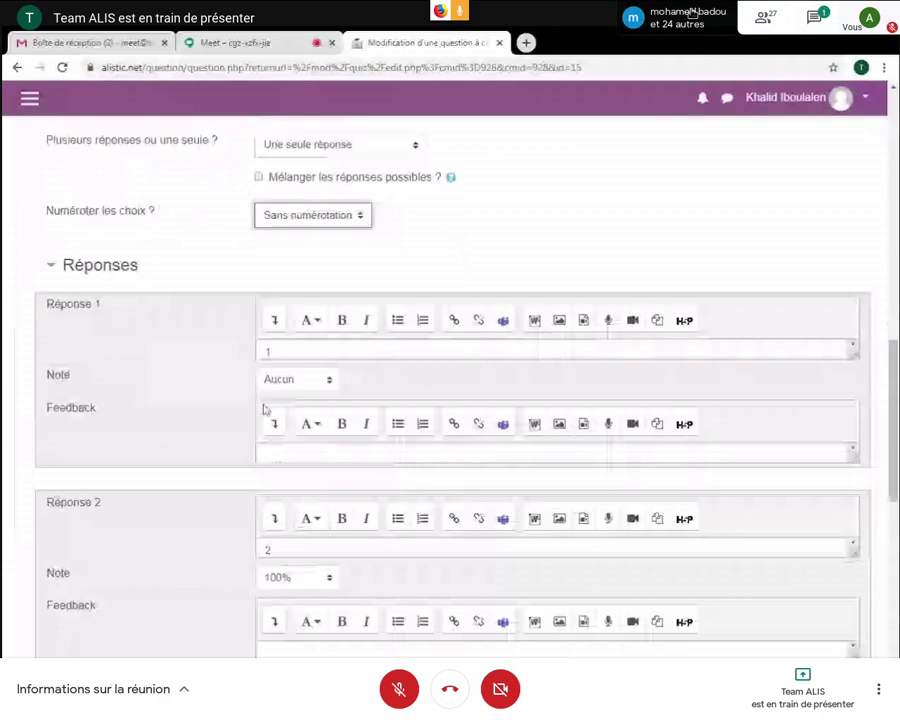
Leave full screen, close the current meeting tab and reopen the same meeting address in a new tab
key(Escape)
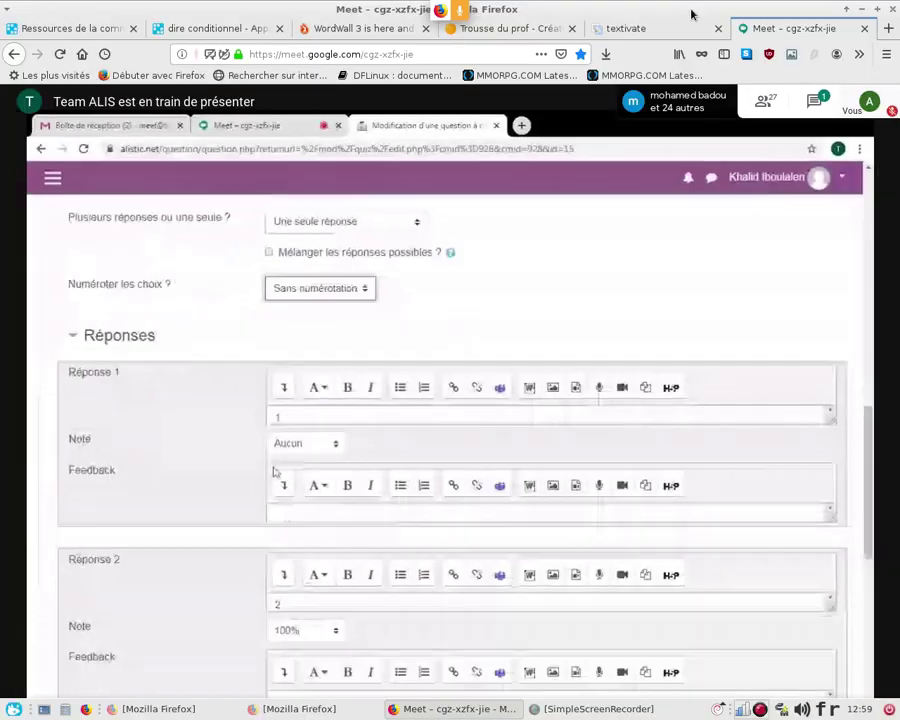
click(888, 32)
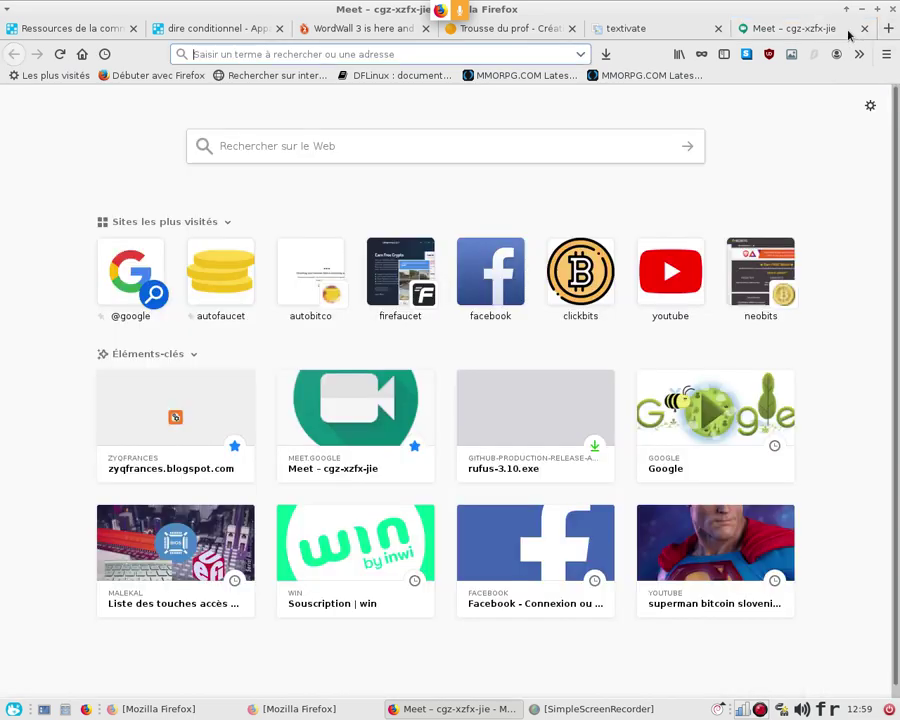
click(733, 32)
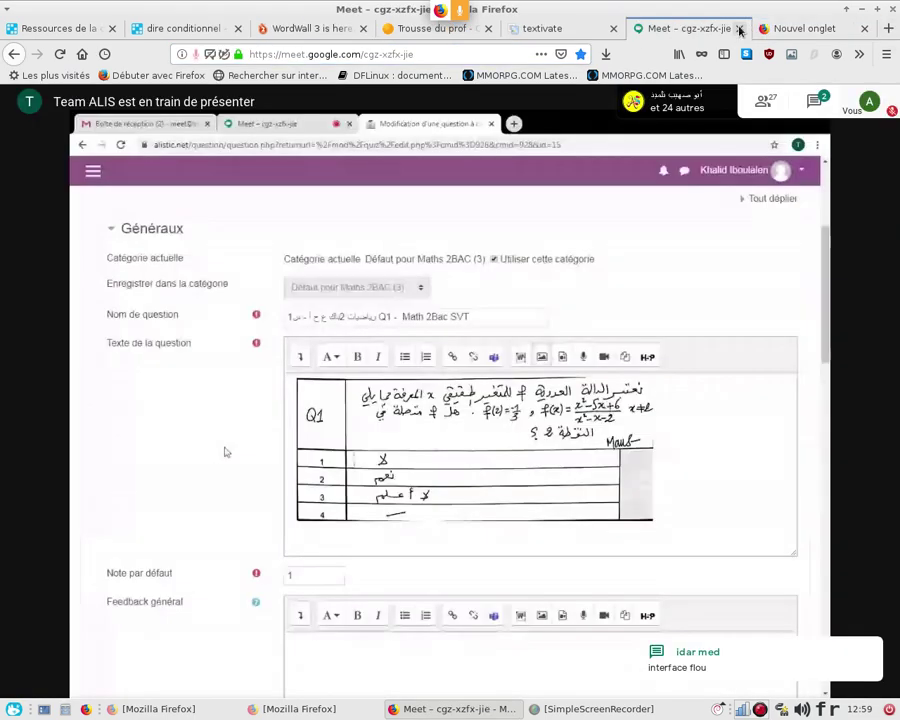
click(739, 28)
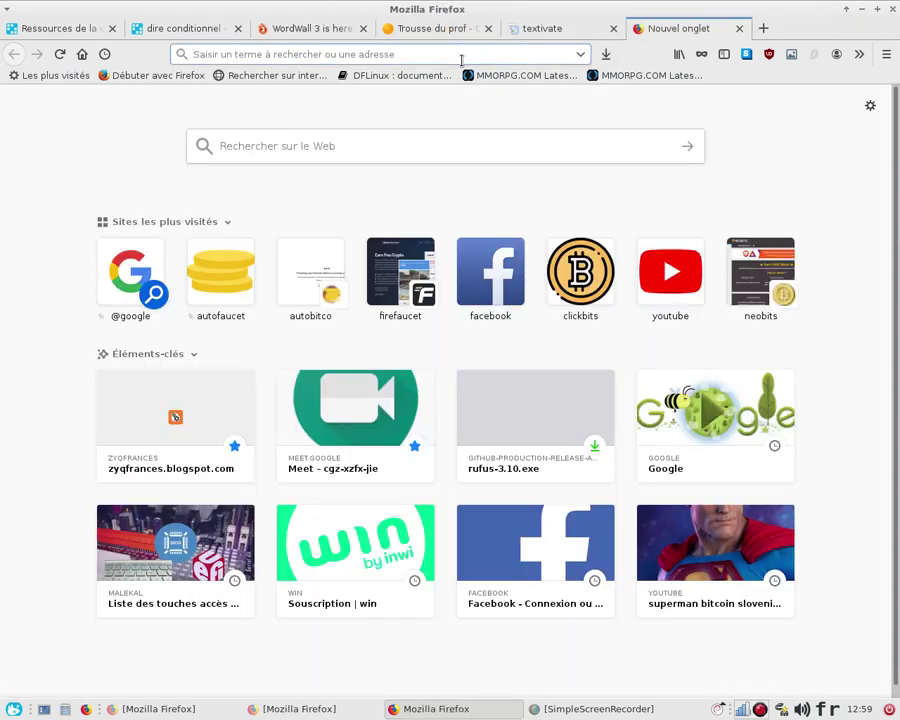
text(men.gov.ma/)
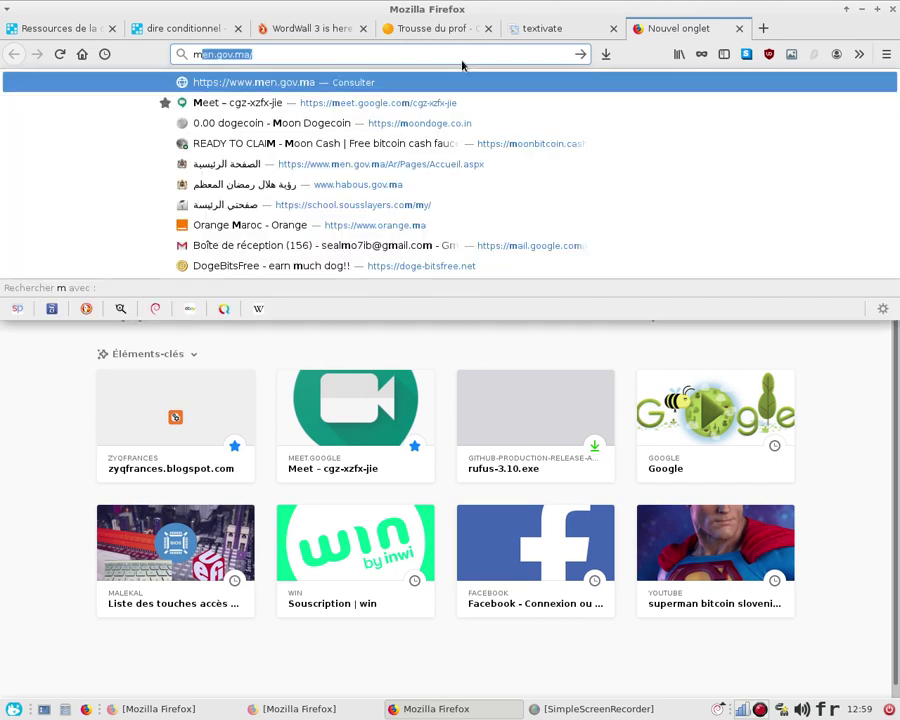
click(441, 103)
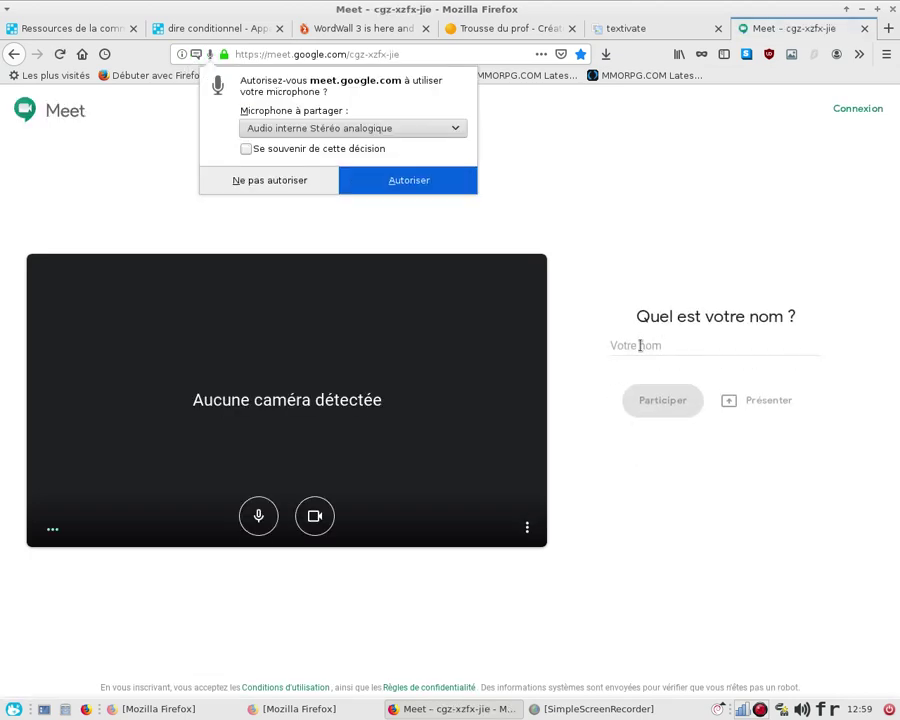
Allow microphone access, enter the participant's name, join the meeting muted and open the participant list
click(439, 179)
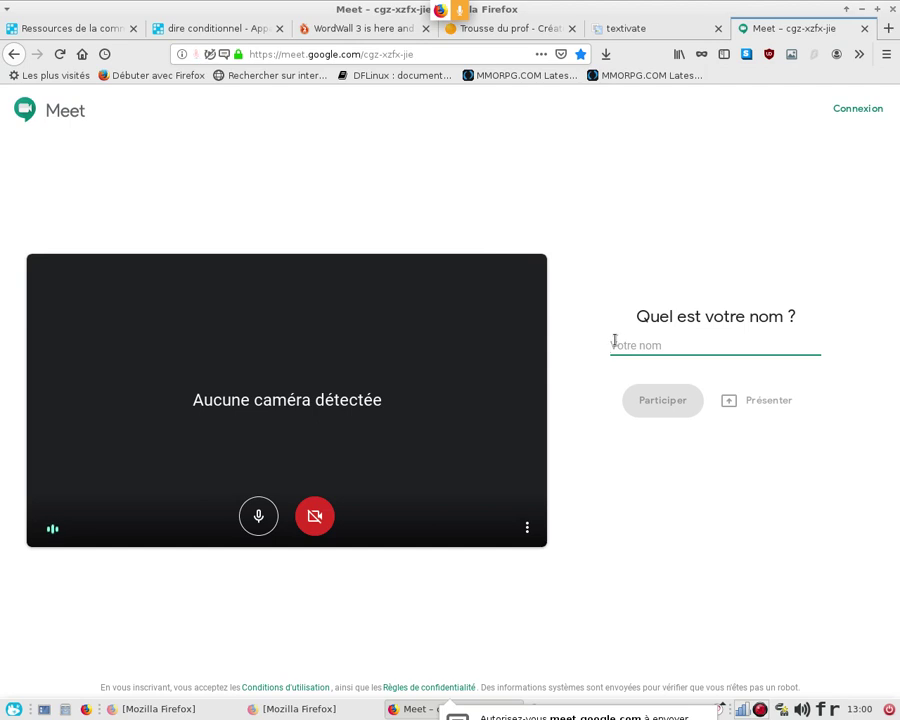
text(Ahmed )
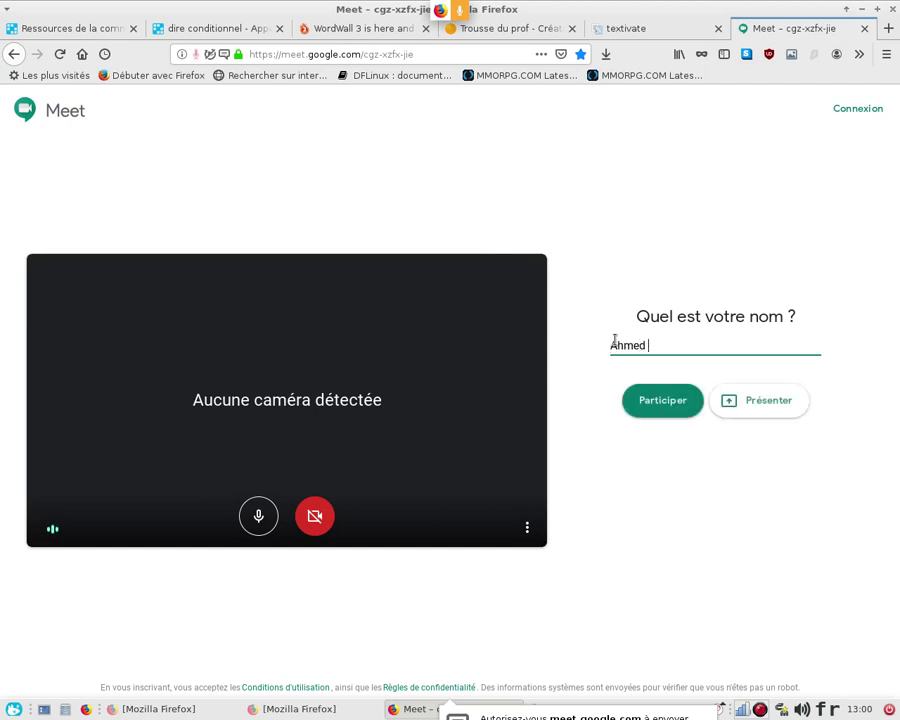
text(HAI)
click(662, 406)
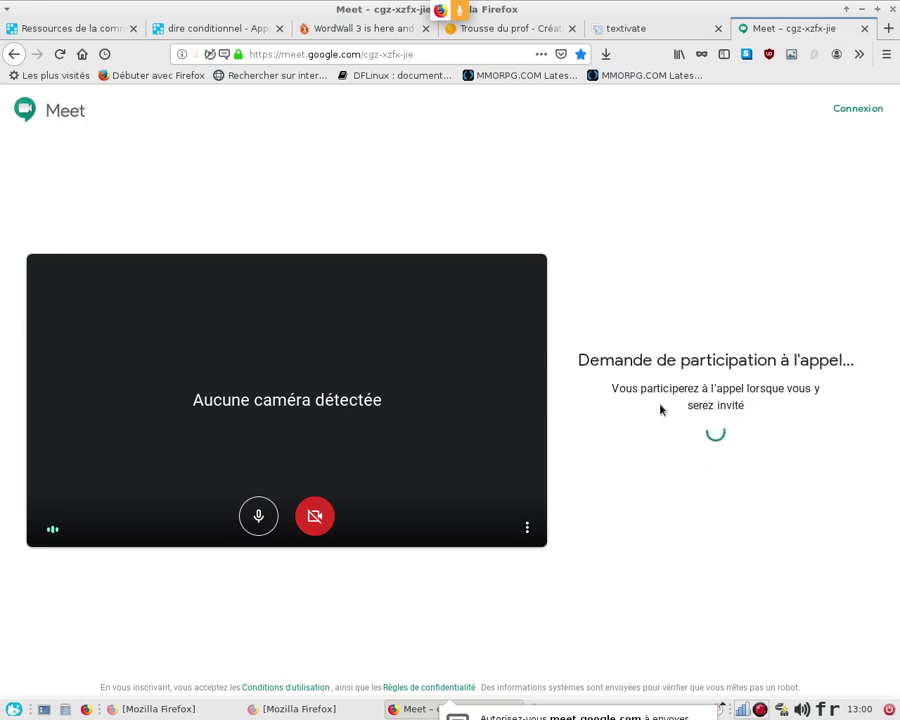
click(243, 524)
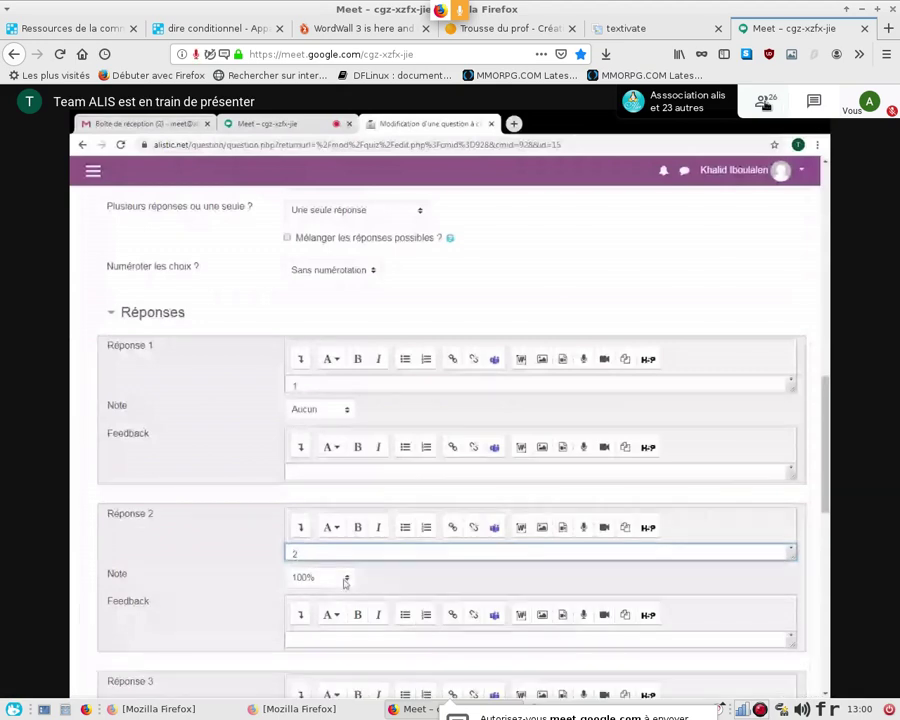
click(765, 102)
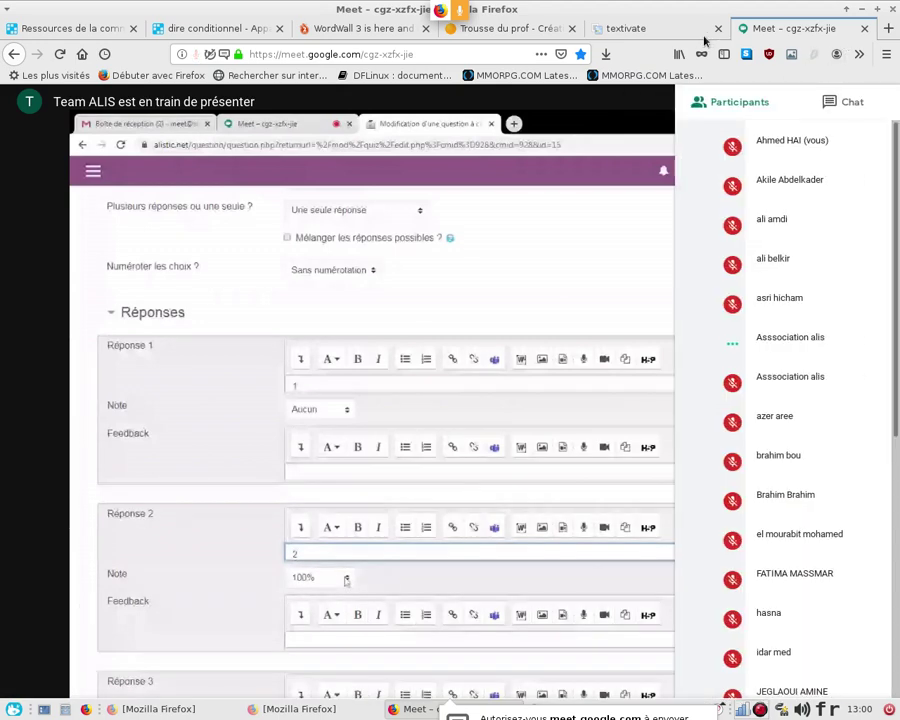
Reload the meeting page and rejoin with the microphone muted, microphone access allowed and the participant's name filled in
click(61, 54)
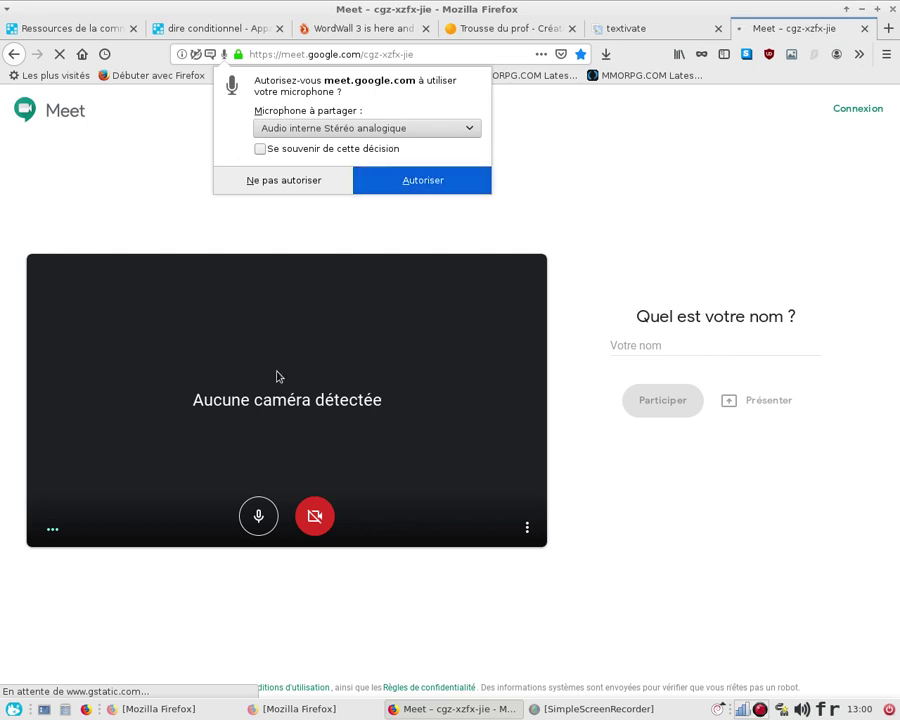
click(258, 514)
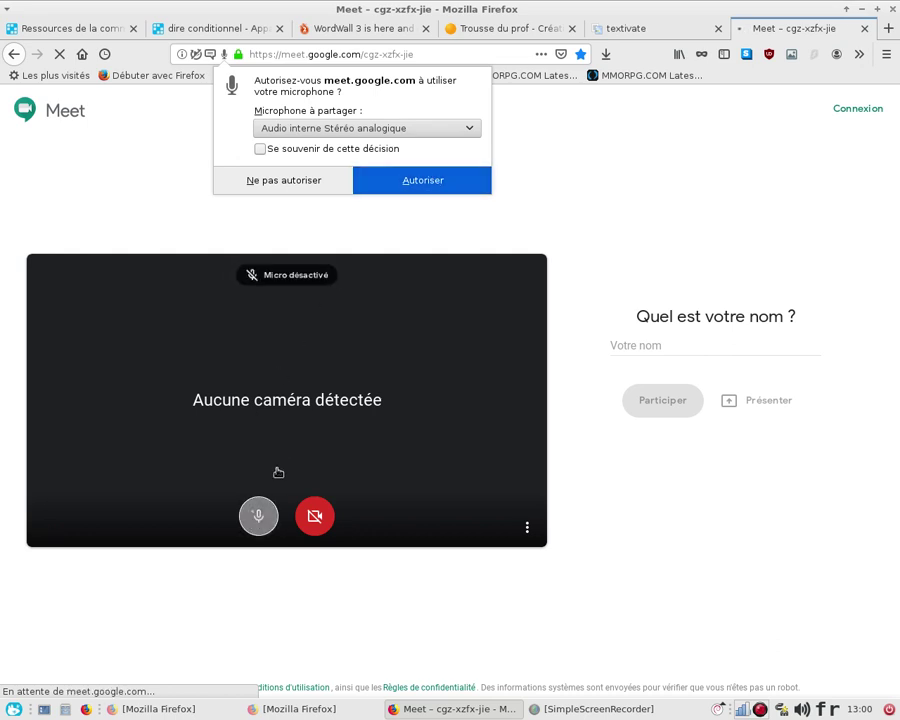
click(430, 188)
click(617, 352)
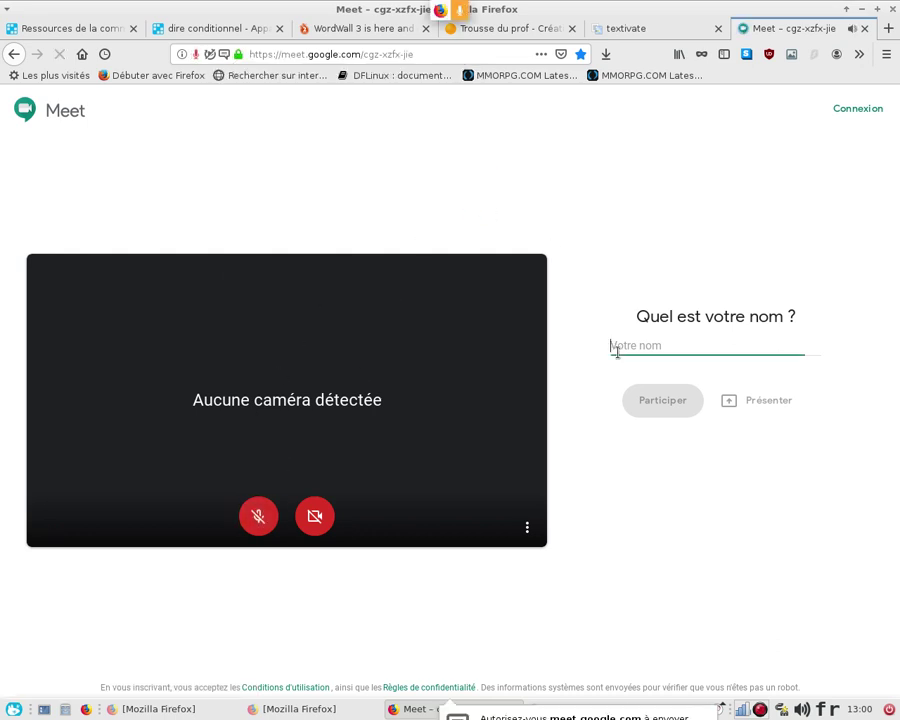
text(Ahmed HAI)
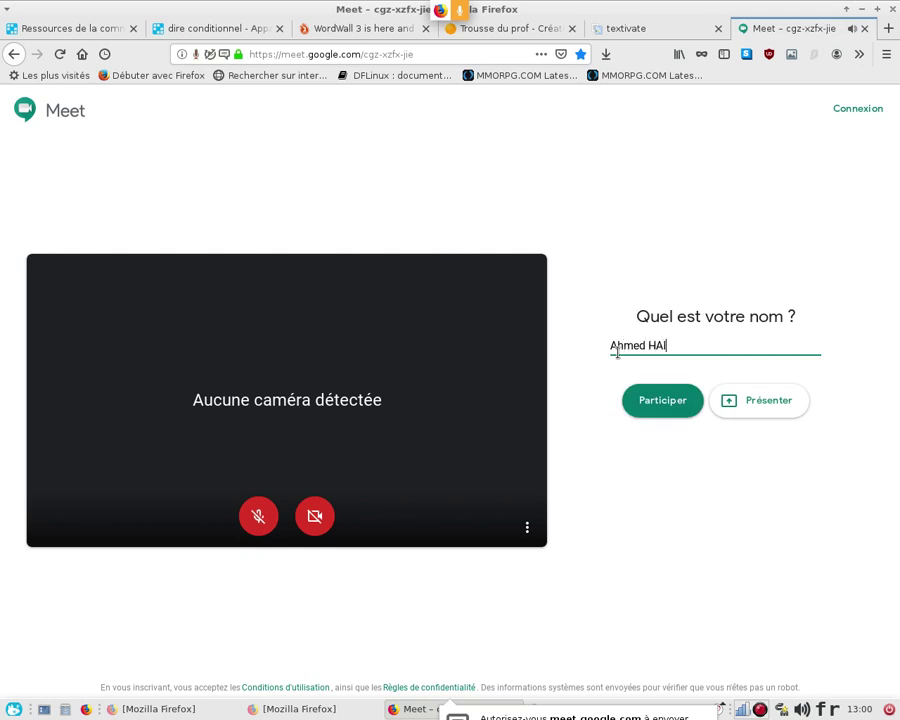
click(657, 412)
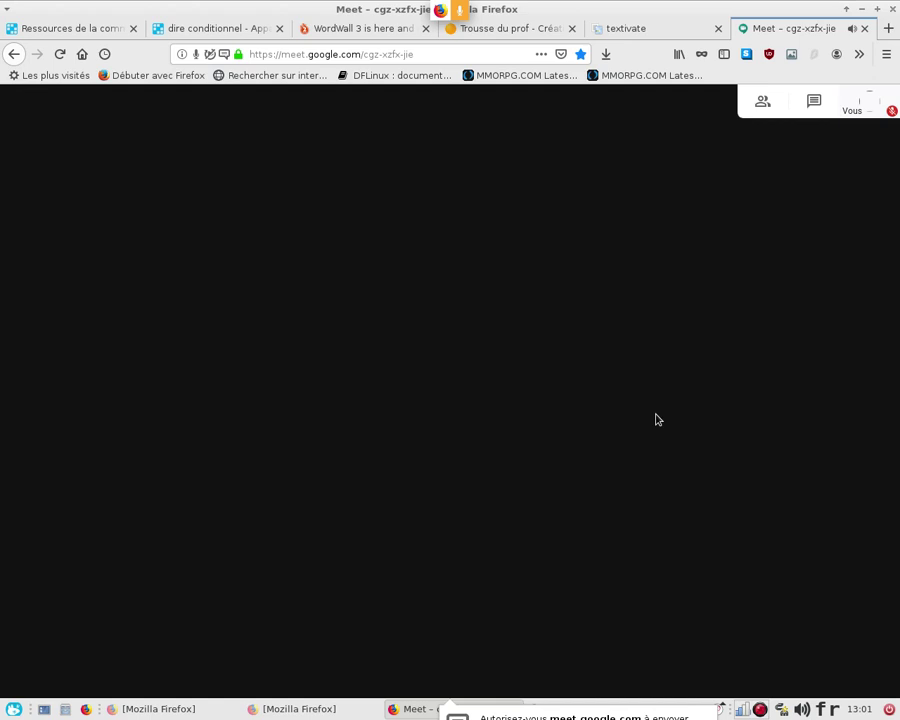
Show the meeting in full screen and postpone the site's notification request
key(F11)
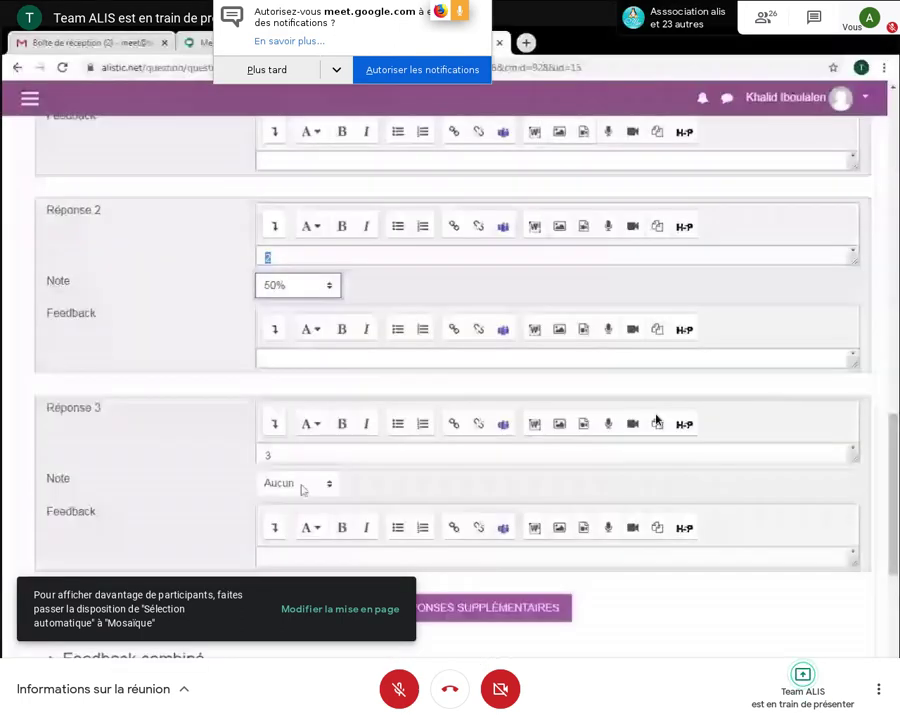
click(278, 72)
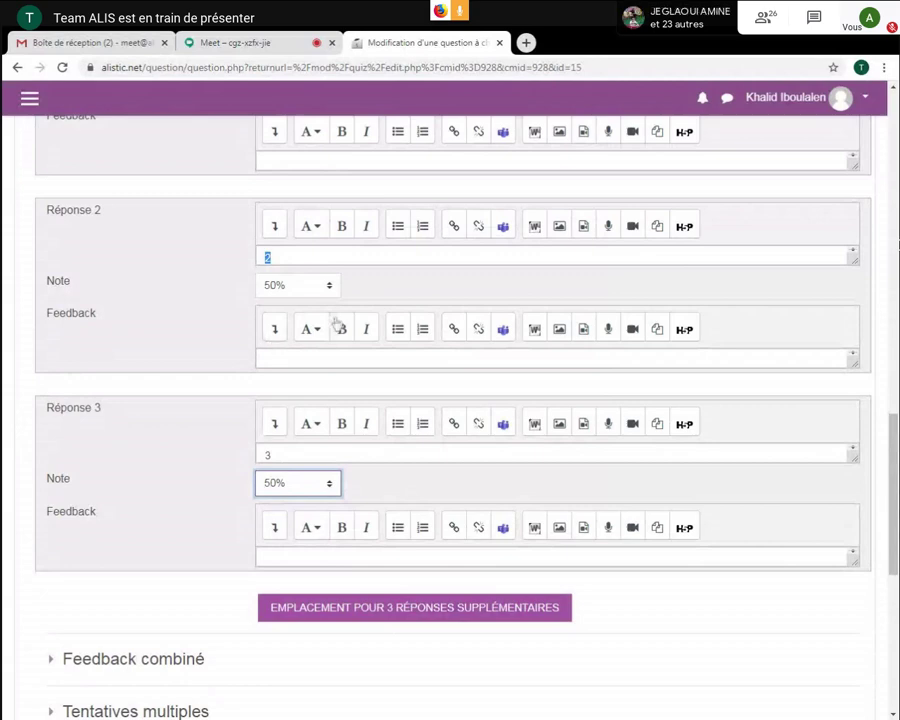
Set the grade of Réponse 2 to 100% and the grade of Réponse 3 to Aucun
click(330, 286)
click(293, 327)
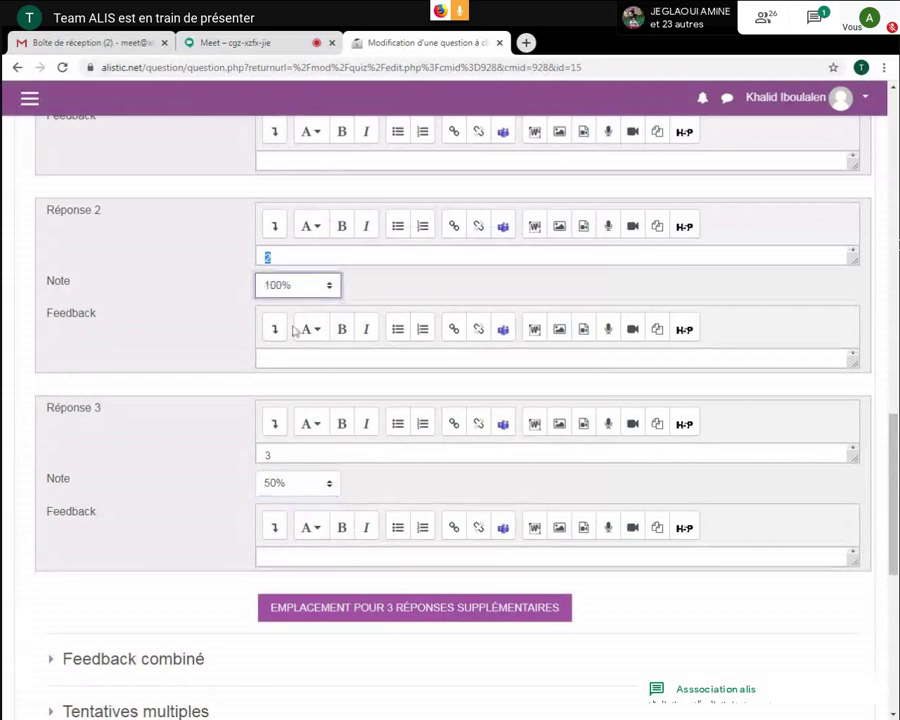
click(329, 488)
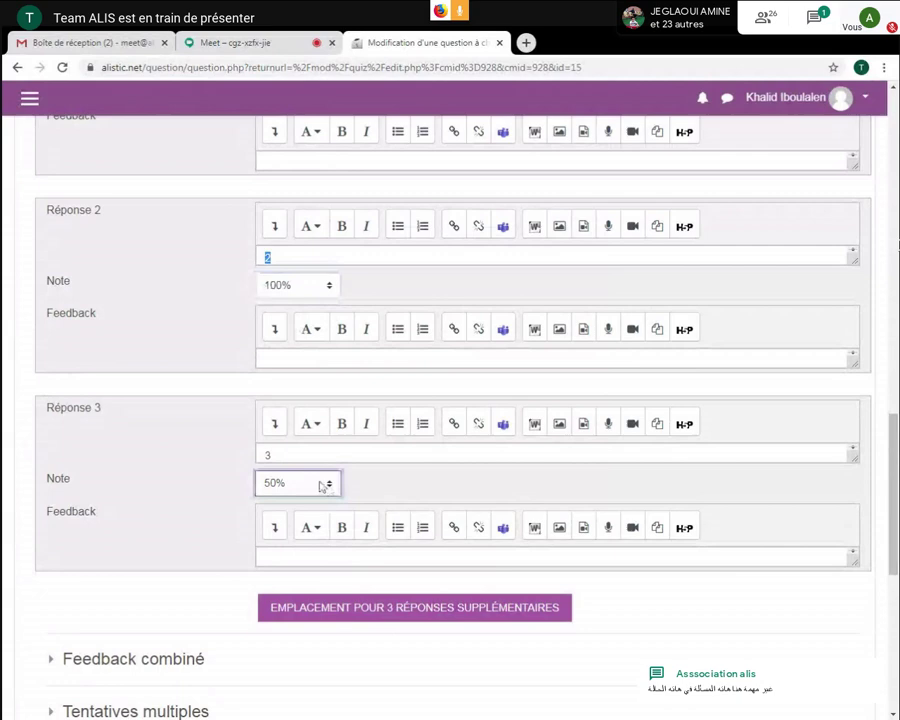
click(340, 290)
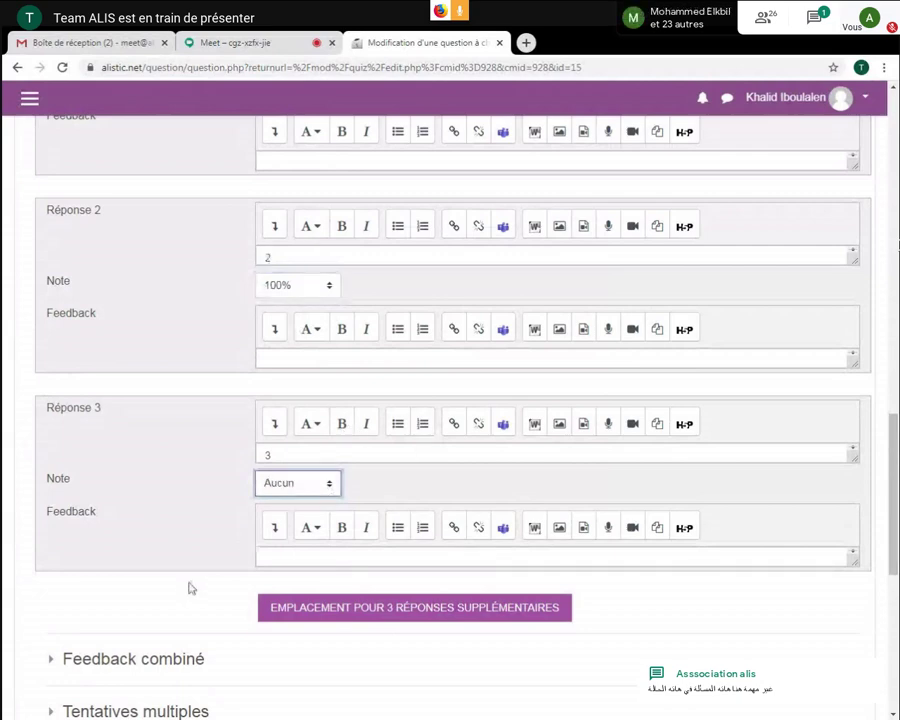
click(191, 588)
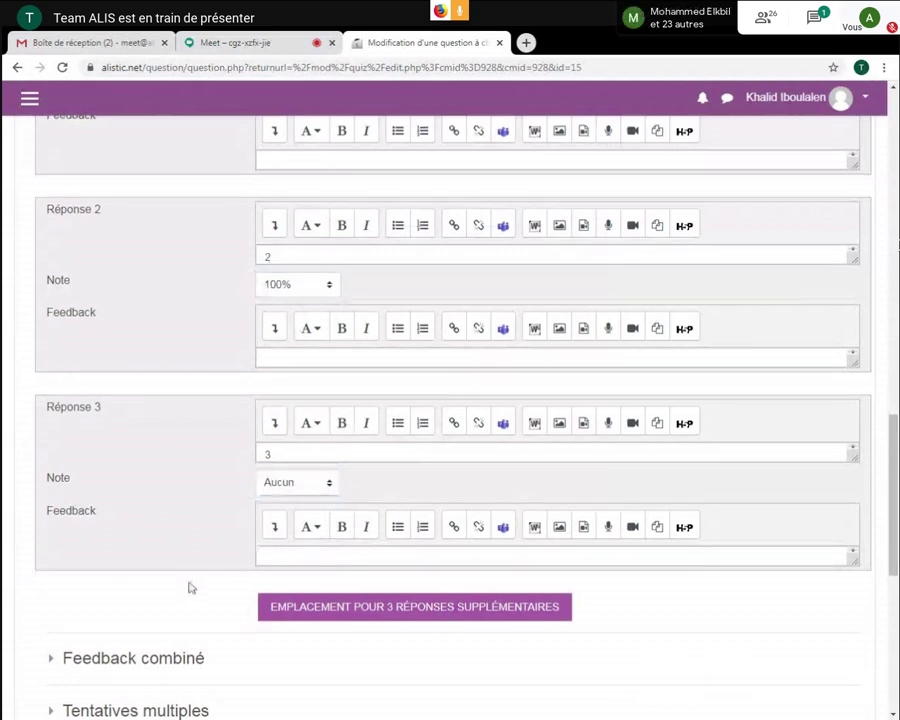
Expand the Feedback combiné section of the question to show its feedback texts
scroll(191, 588, down, 1)
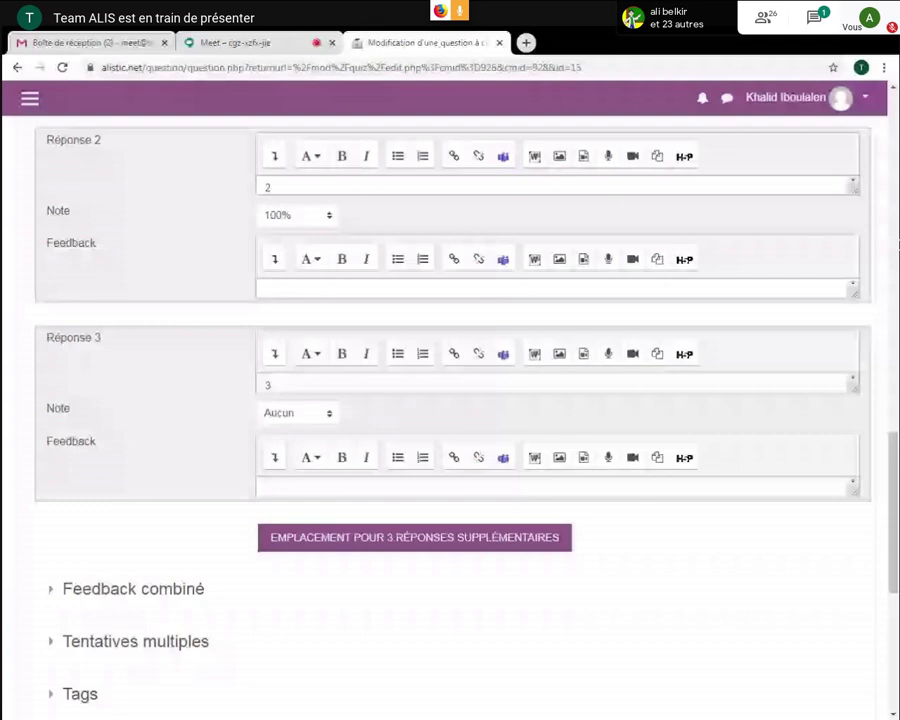
click(200, 589)
scroll(194, 569, down, 2)
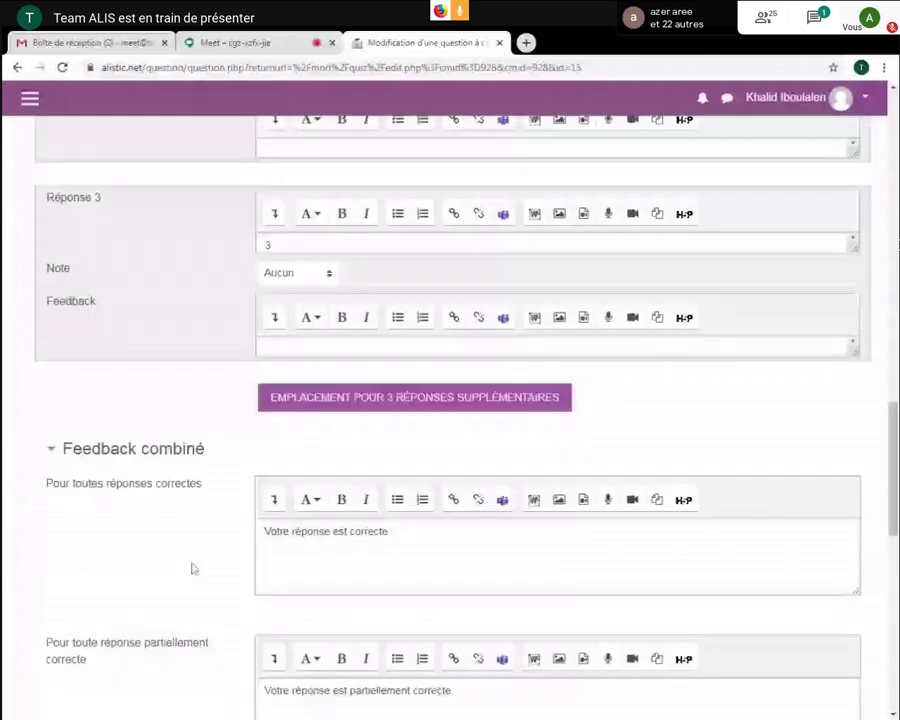
Collapse the Feedback combiné and Tentatives multiples sections and save the modified question
scroll(193, 568, down, 1)
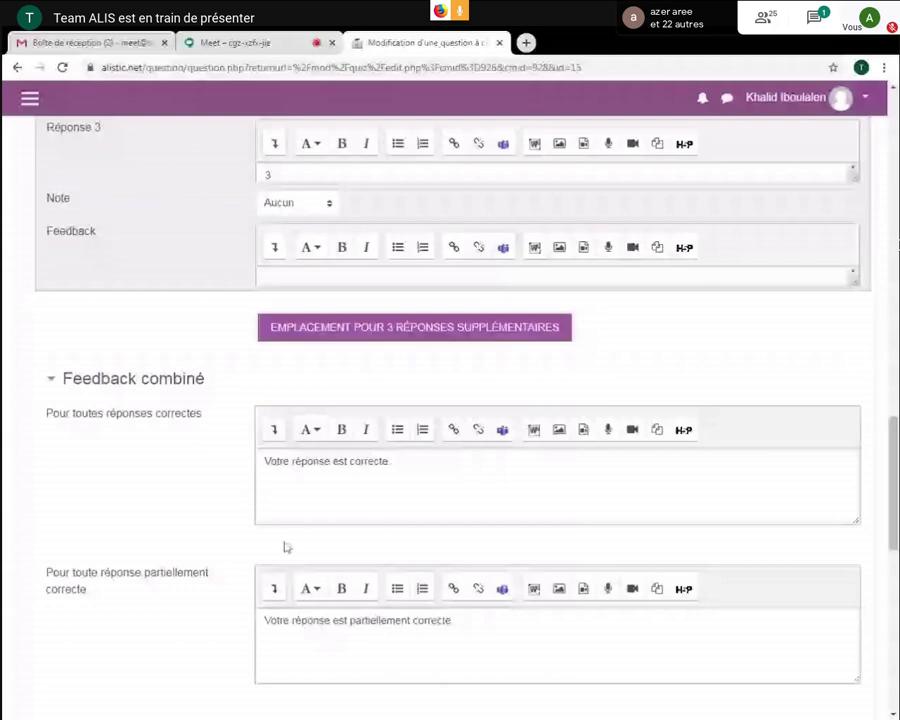
scroll(285, 546, down, 1)
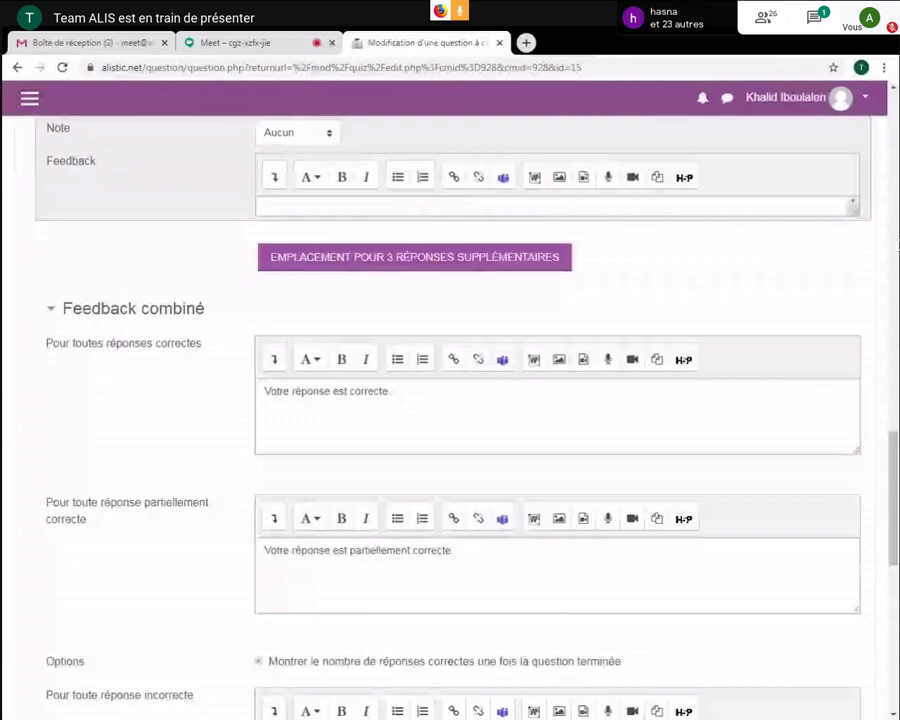
scroll(55, 377, up, 1)
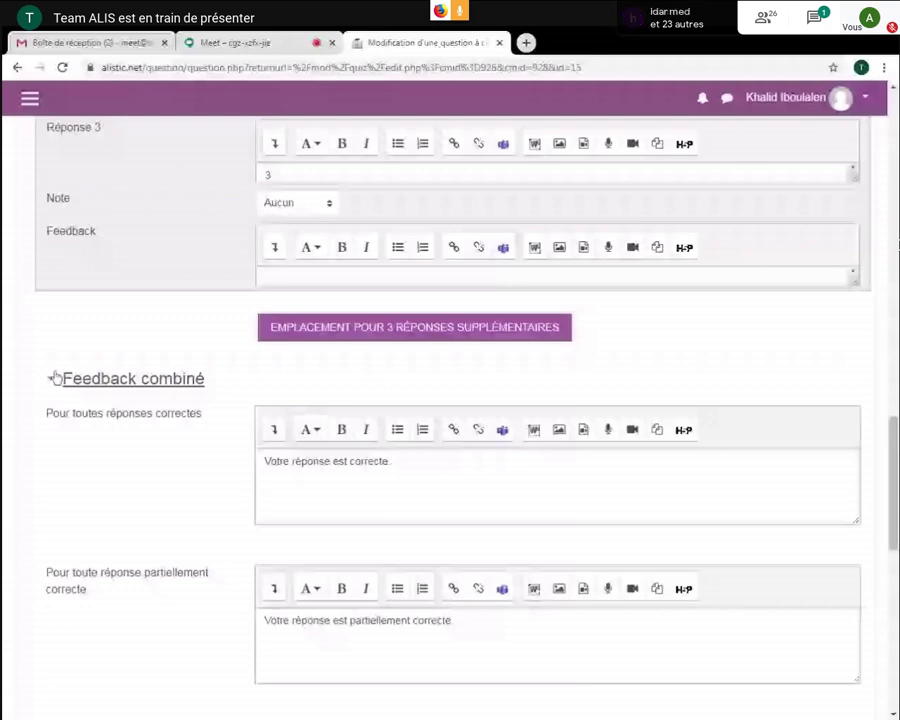
click(55, 377)
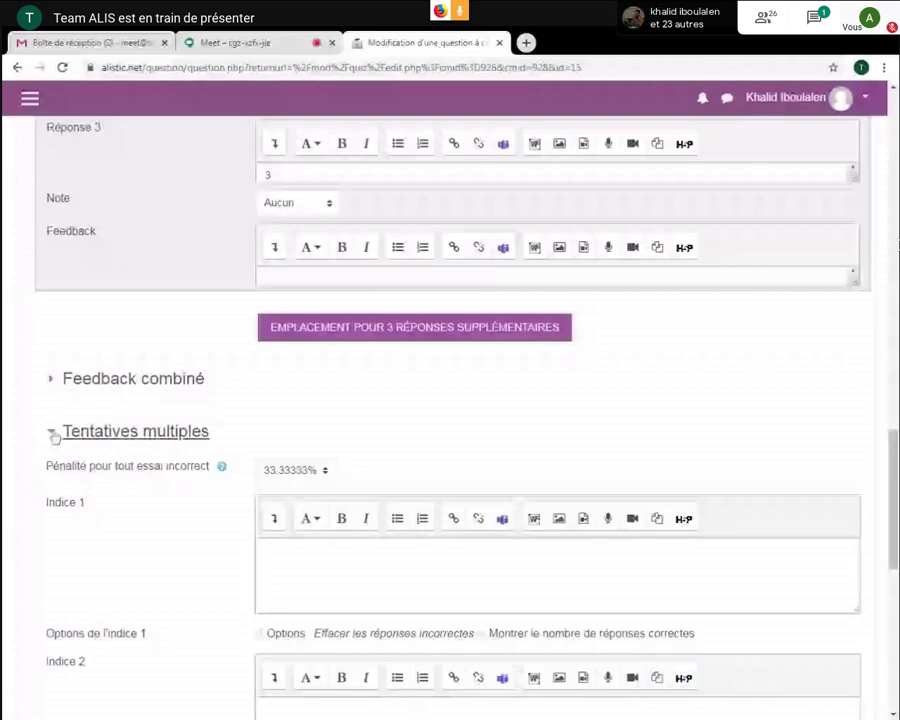
click(54, 434)
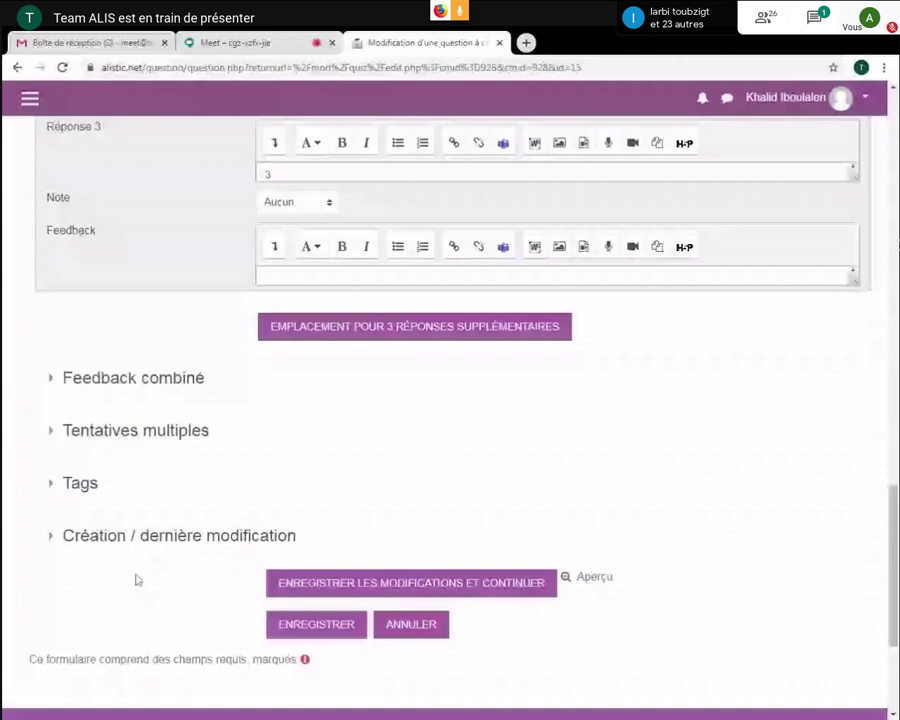
scroll(353, 404, down, 3)
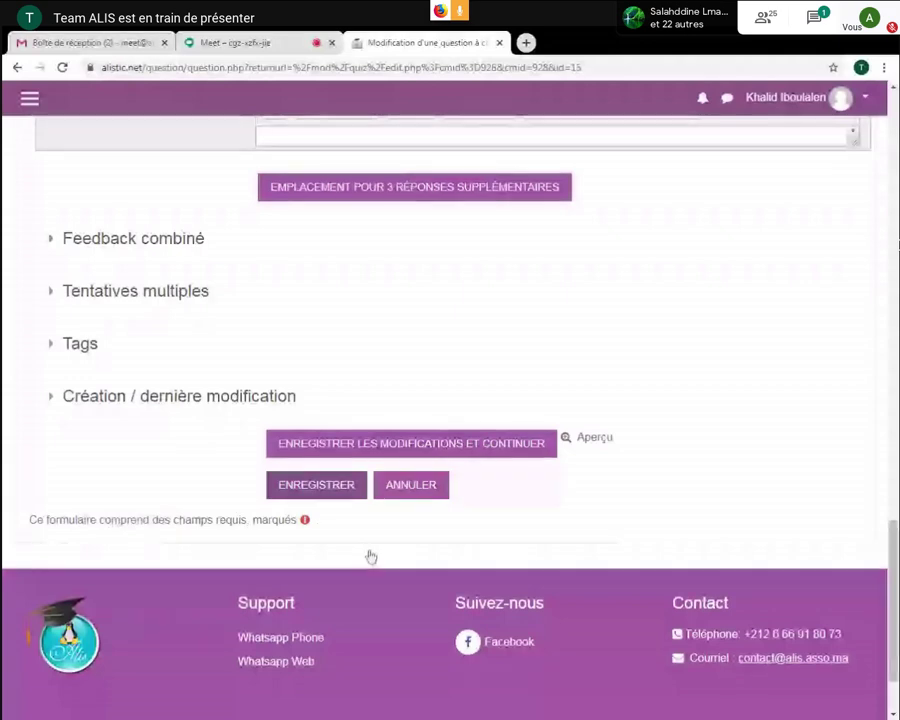
key(F5)
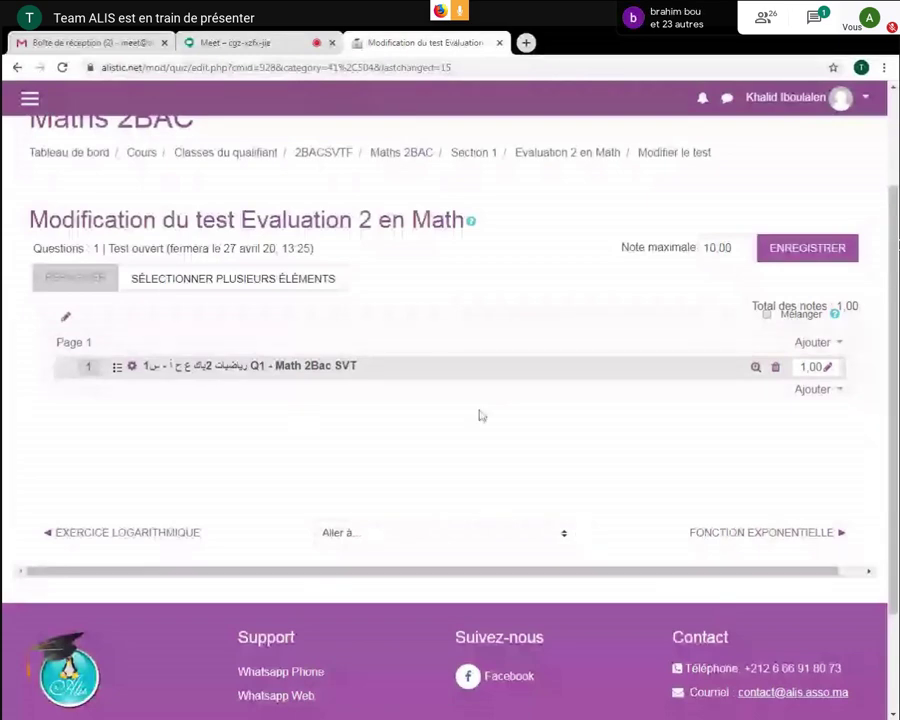
Add a new question of the type Choix multiple after the first question of the Evaluation 2 en Math quiz
click(835, 390)
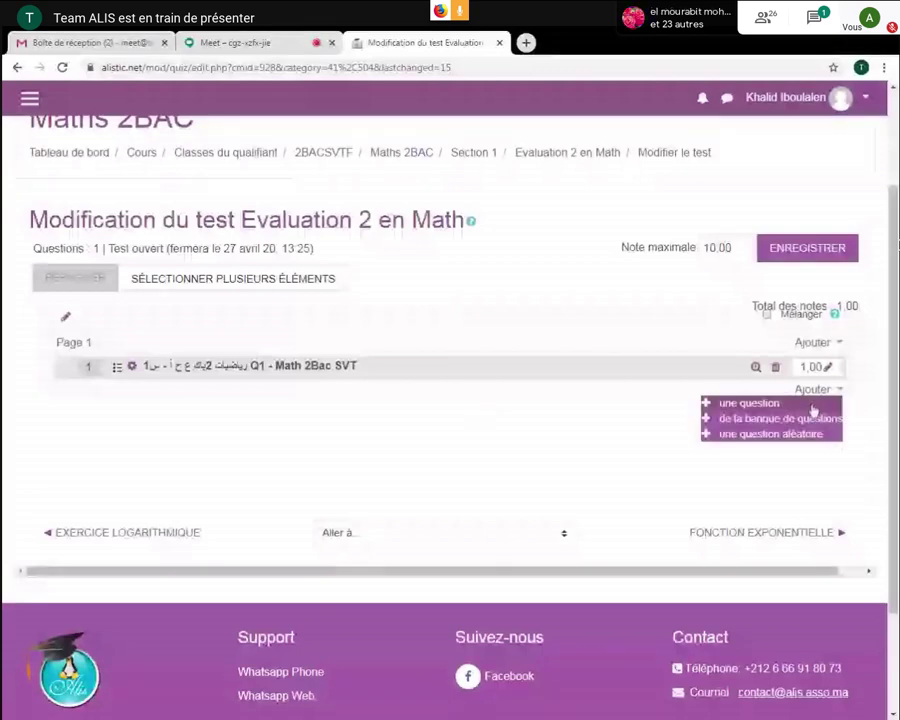
click(752, 403)
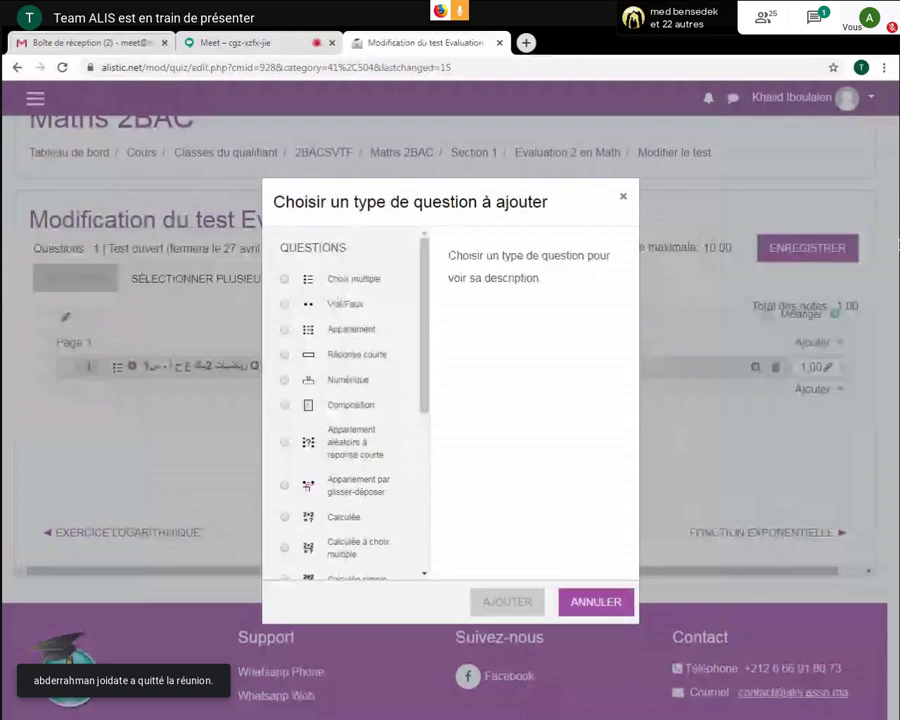
click(285, 280)
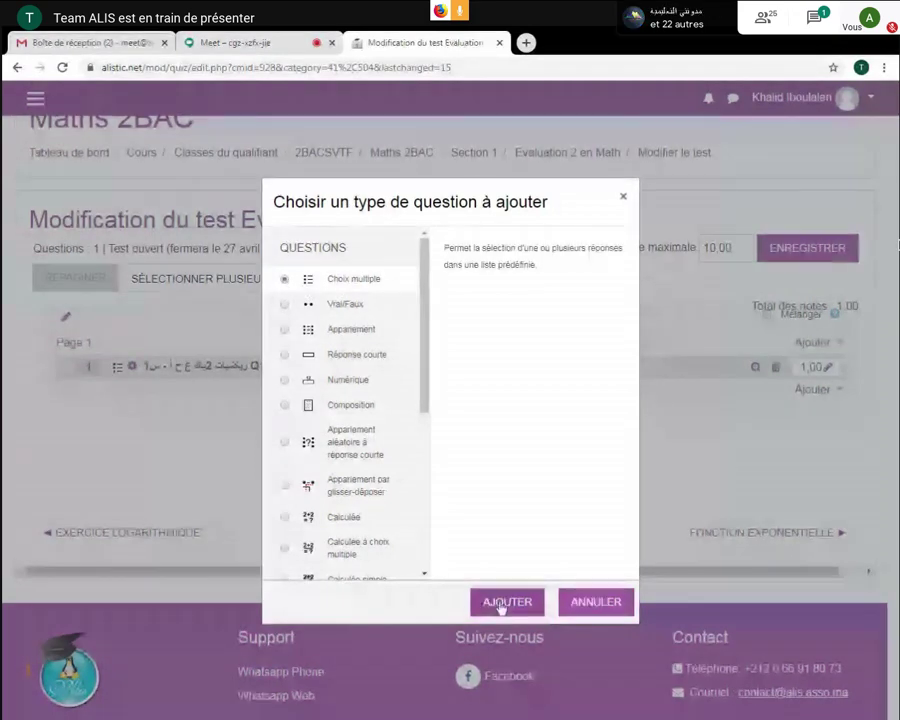
click(501, 605)
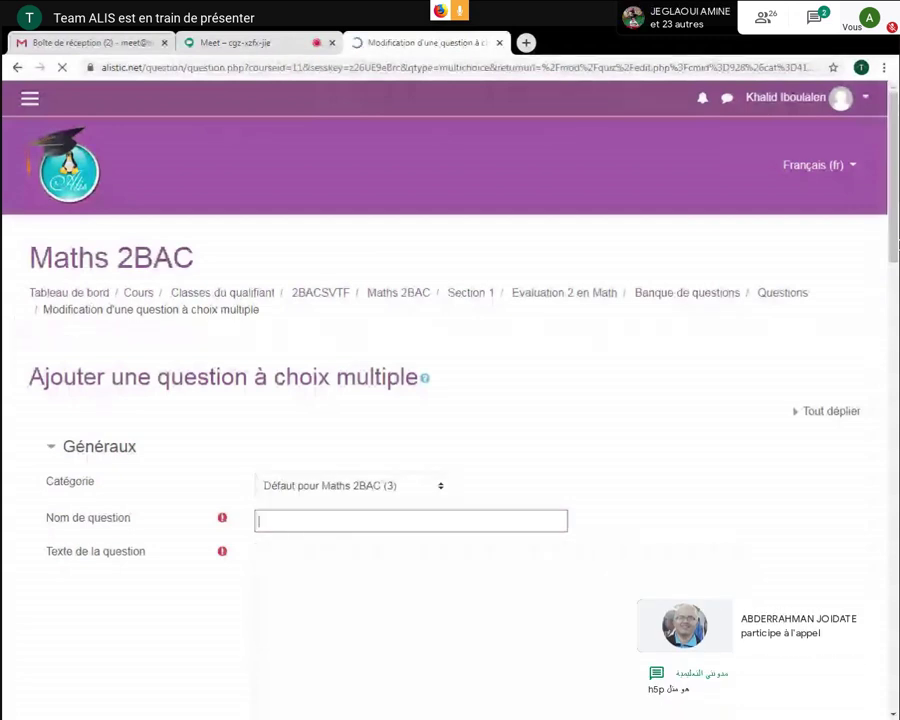
Name the new question q4 and start editing its Texte de la question
text(q4)
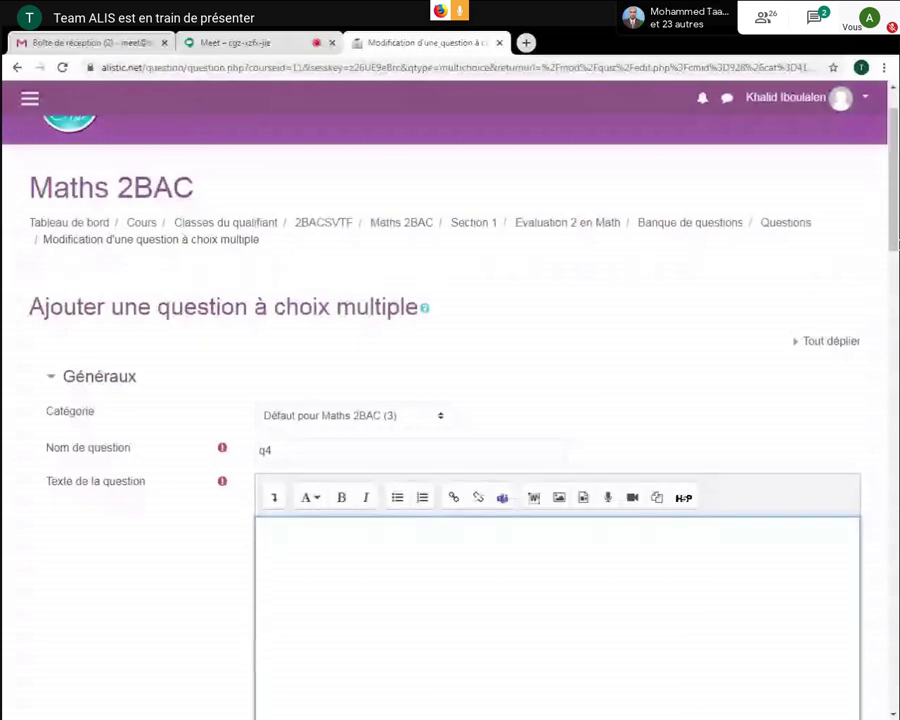
click(264, 529)
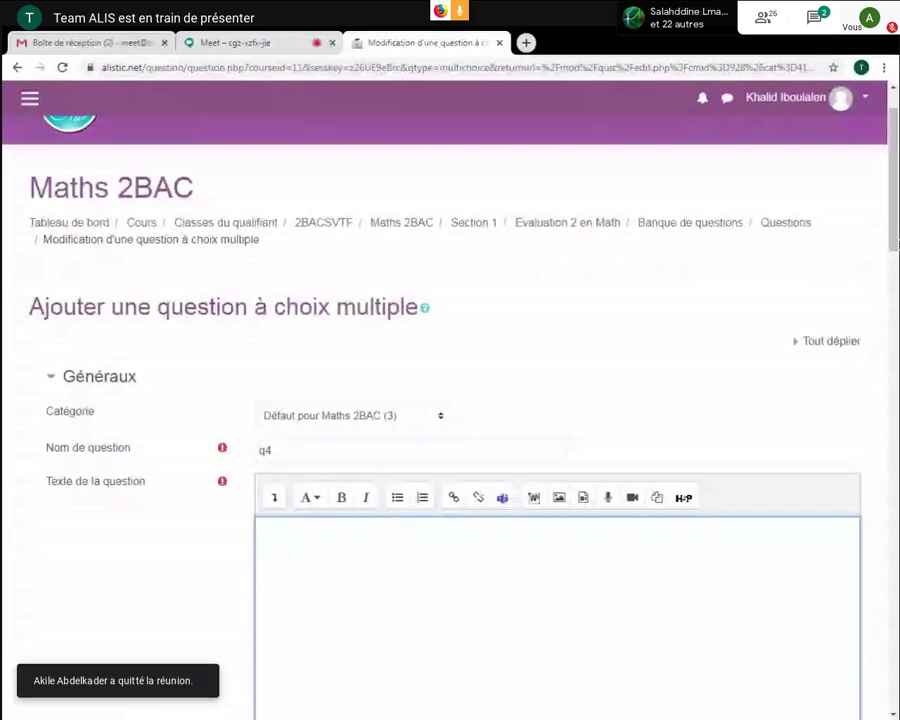
scroll(450, 400, down, 2)
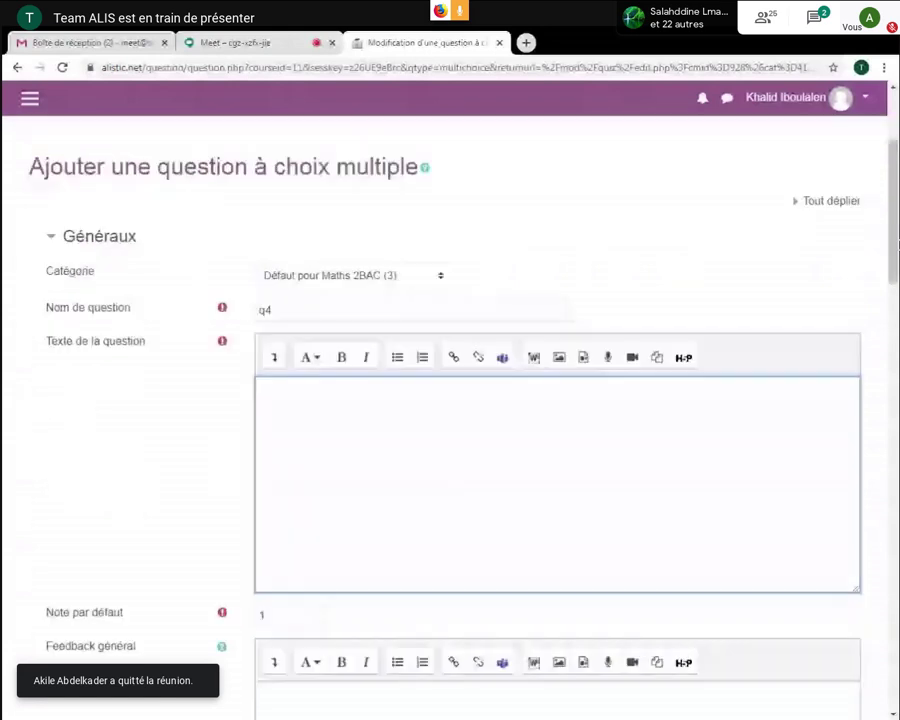
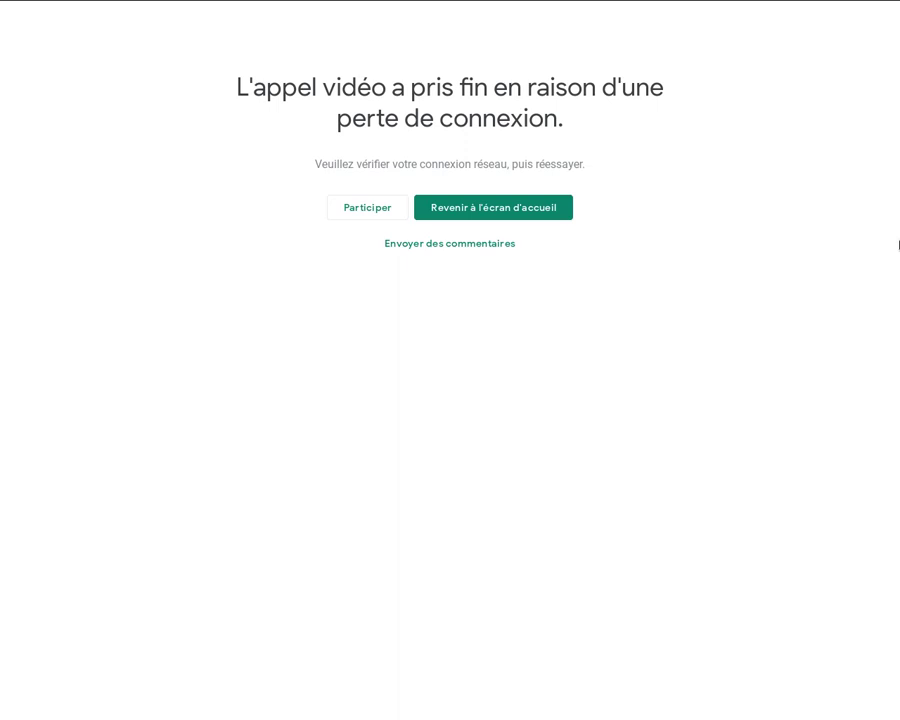
Rejoin the disconnected video call with the microphone muted and the participant's name filled in
click(362, 207)
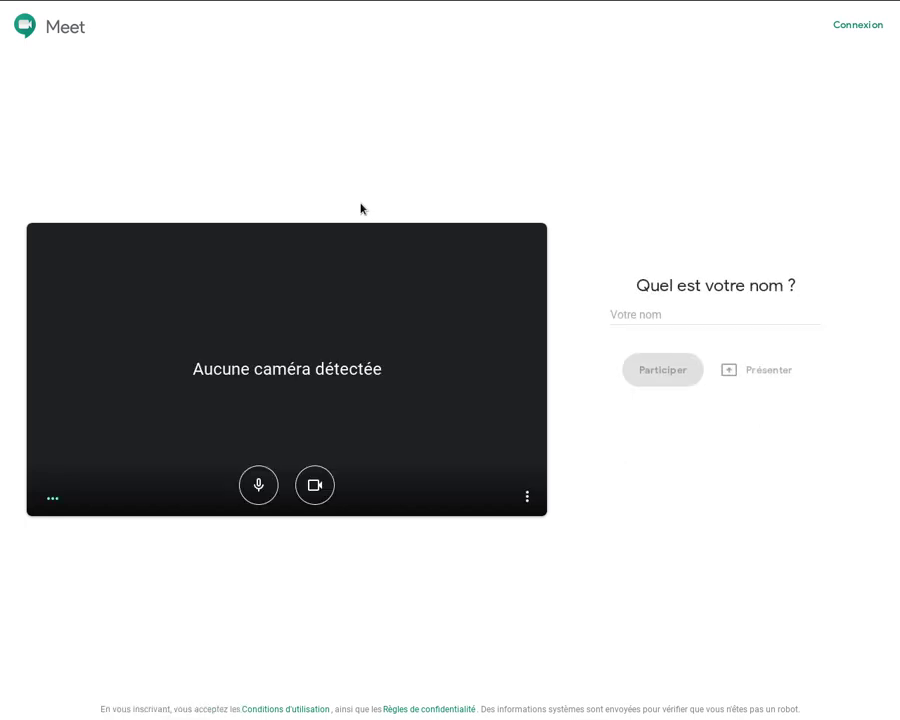
click(258, 485)
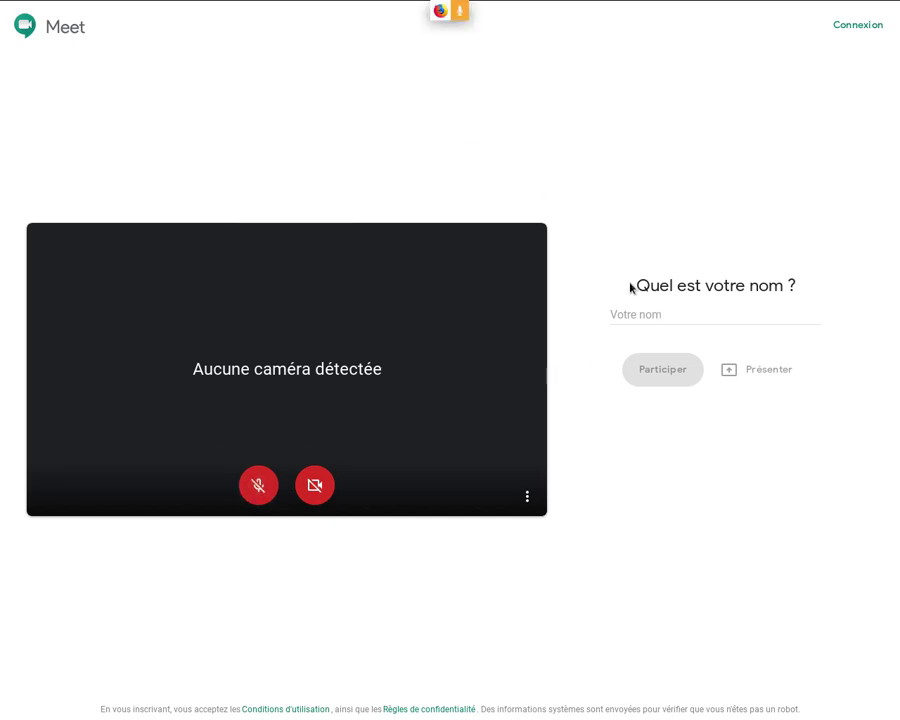
click(633, 313)
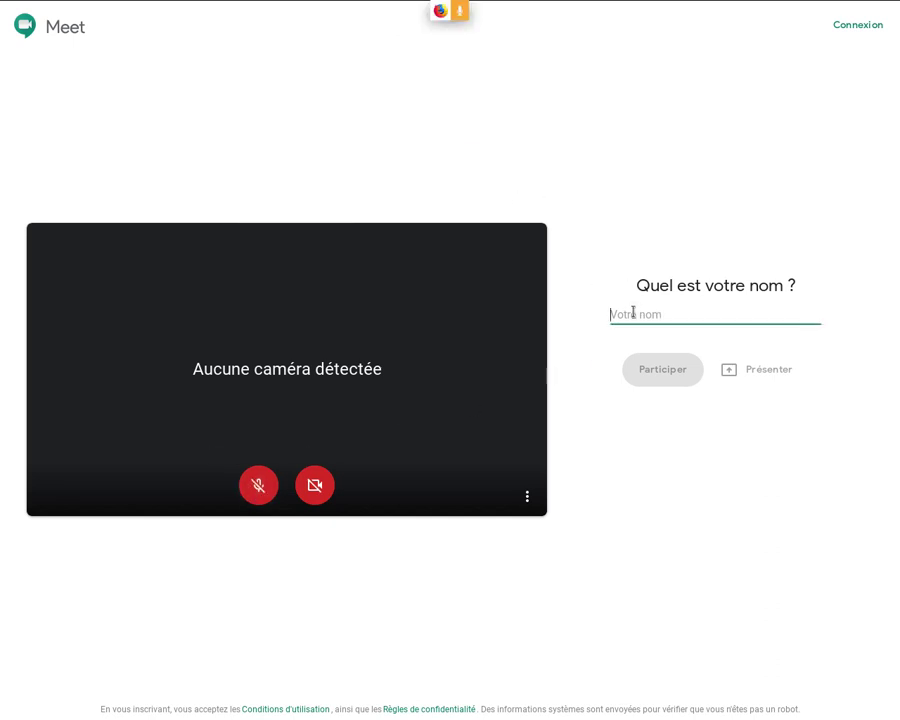
text(Ahmed )
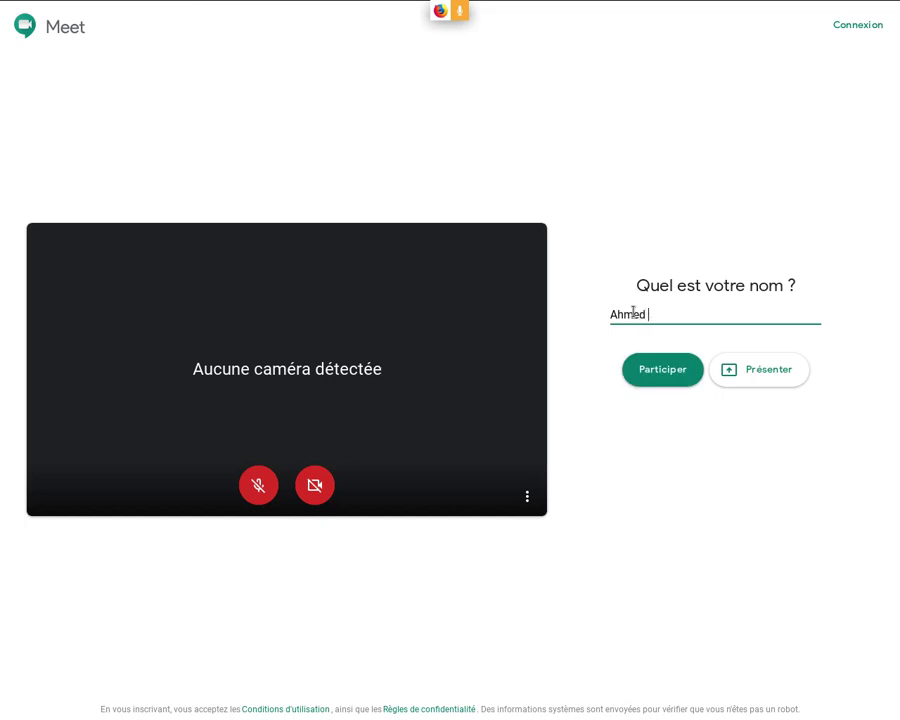
text(HAI)
click(653, 388)
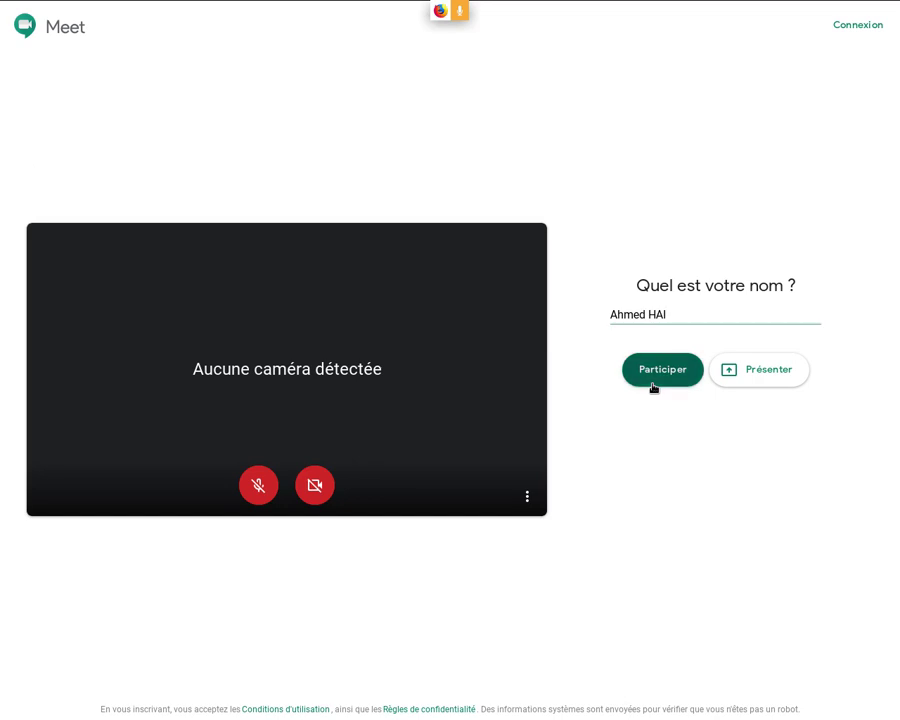